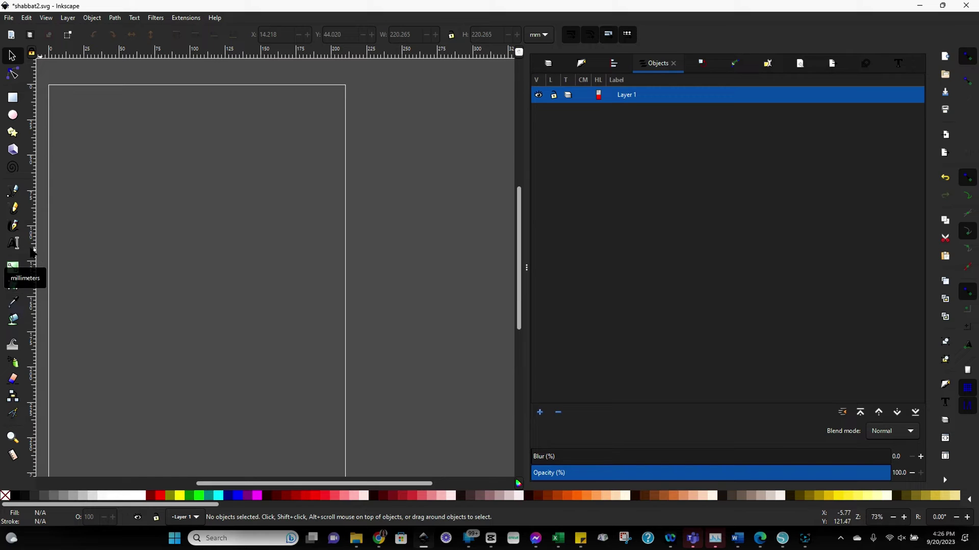
Step: Select the Text tool, set to sans-serif 30 pt, for the empty page
left_click(15, 243)
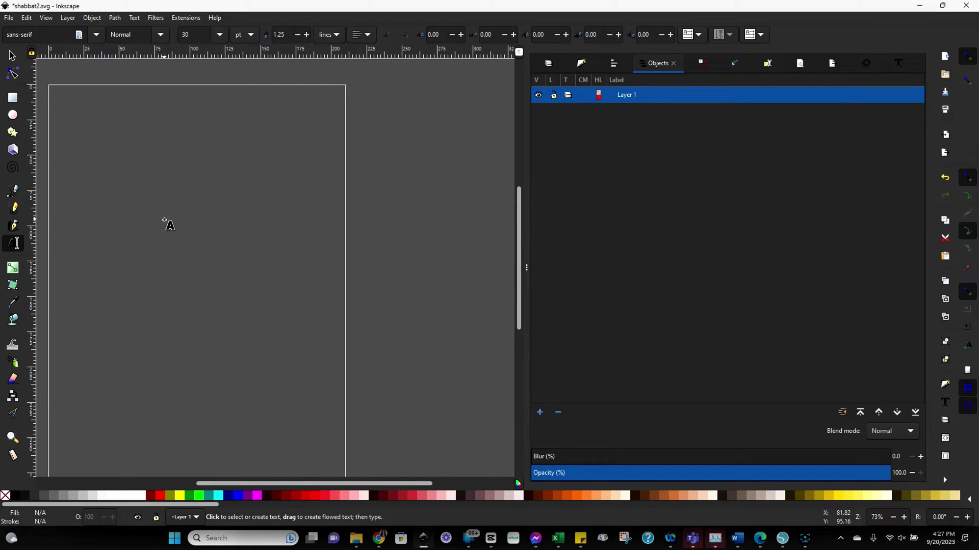
Step: Drag a flowed text frame in the page's upper left and type 'Glowforge'
left_click_drag(164, 220, 437, 290)
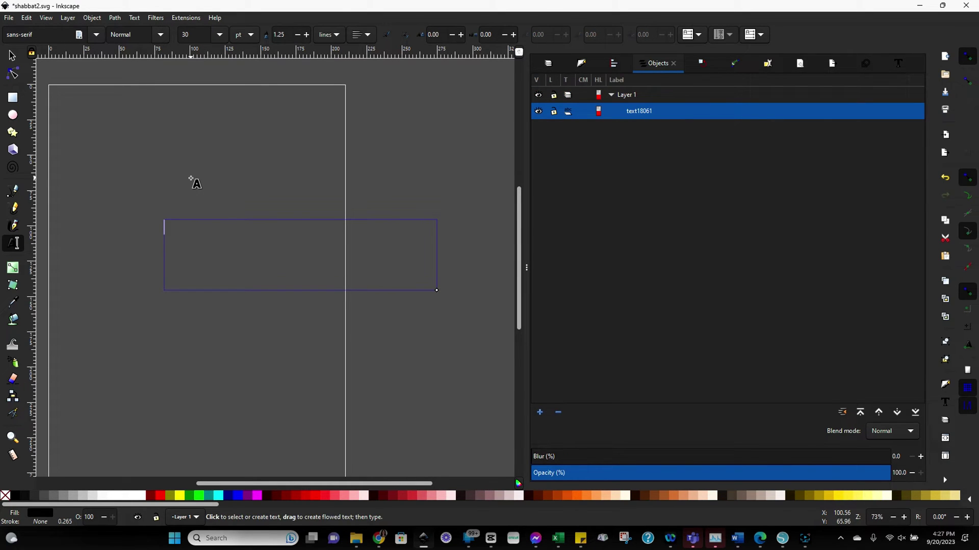
type("Glowforge")
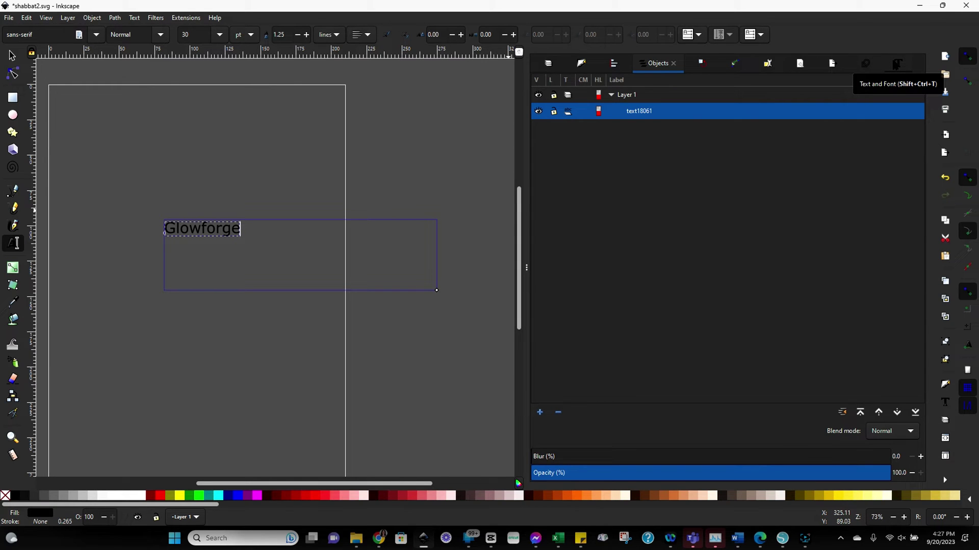
Step: Preview Glowforge in fonts from Blackadder ITC and Bookworm through Corbel and Curlz MT
left_click(897, 63)
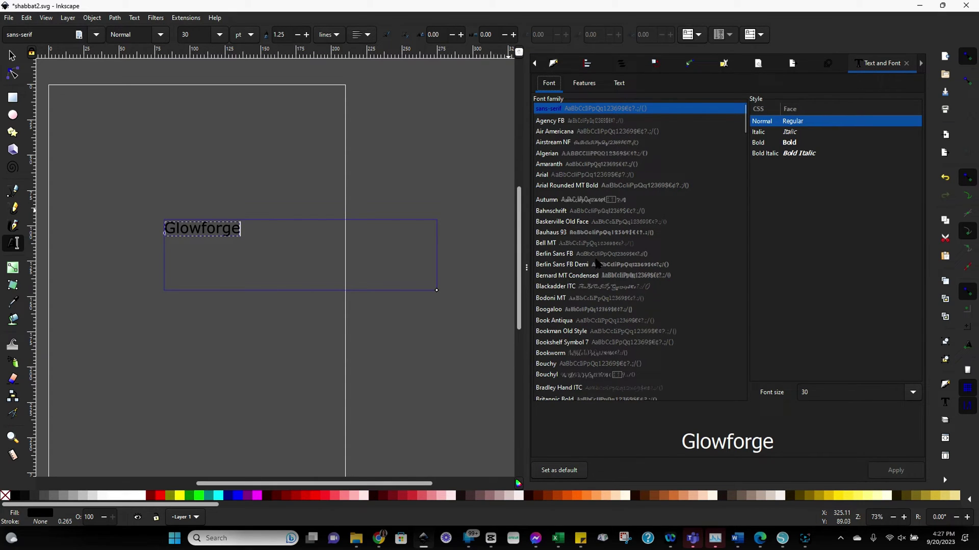
left_click(615, 288)
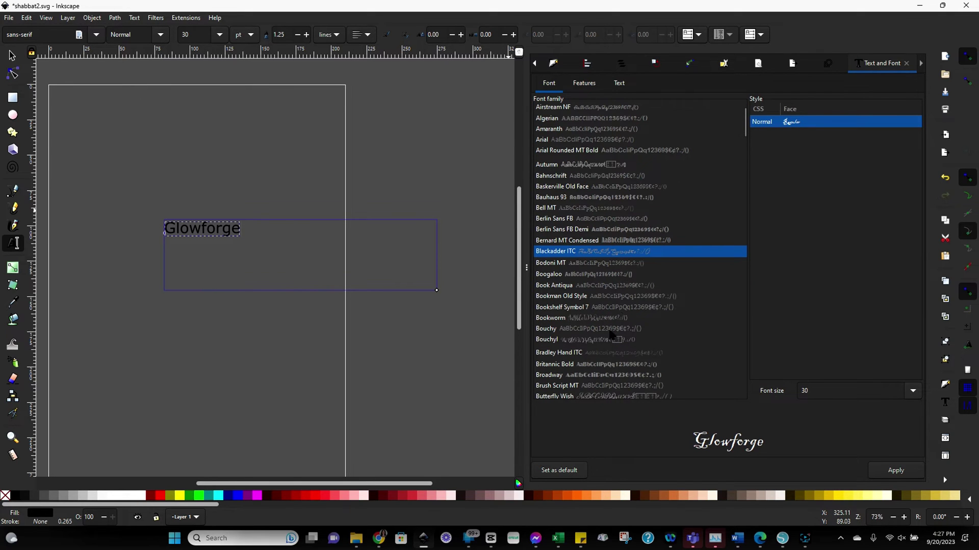
left_click(601, 319)
scroll(603, 322, "down", 3)
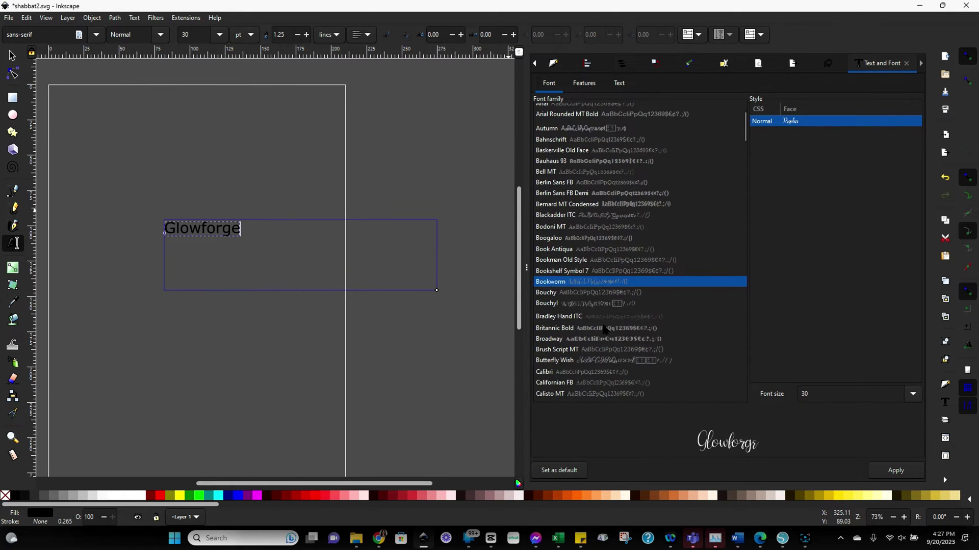
left_click(611, 281)
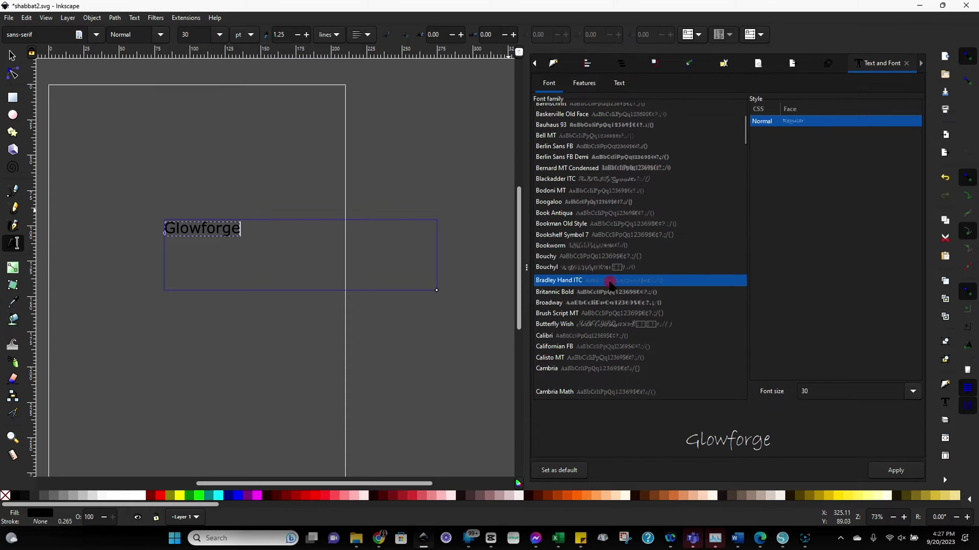
scroll(616, 313, "down", 2)
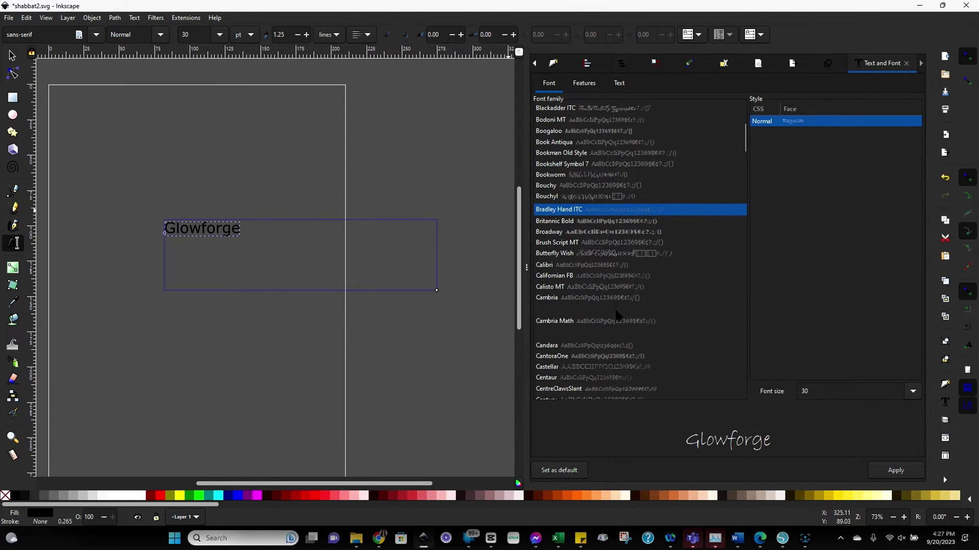
left_click(606, 255)
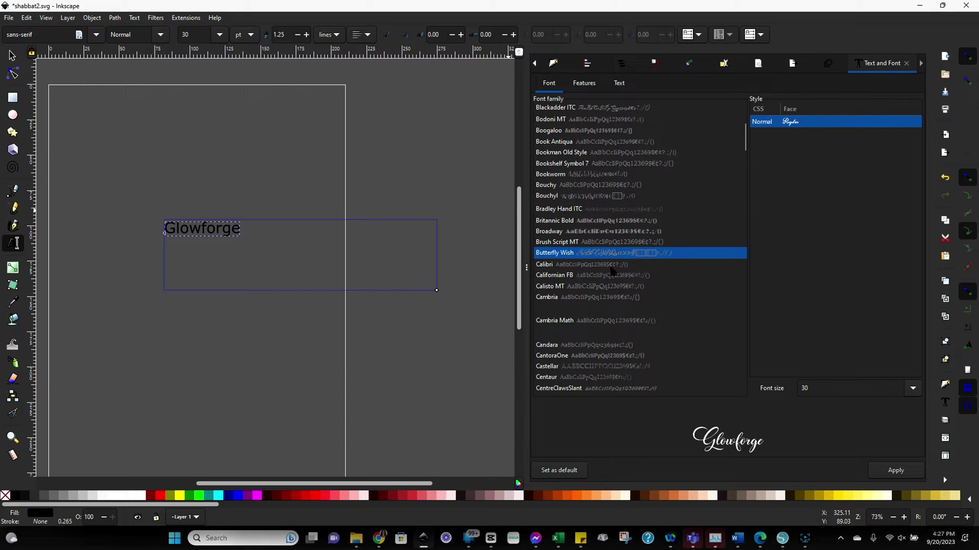
scroll(608, 285, "down", 2)
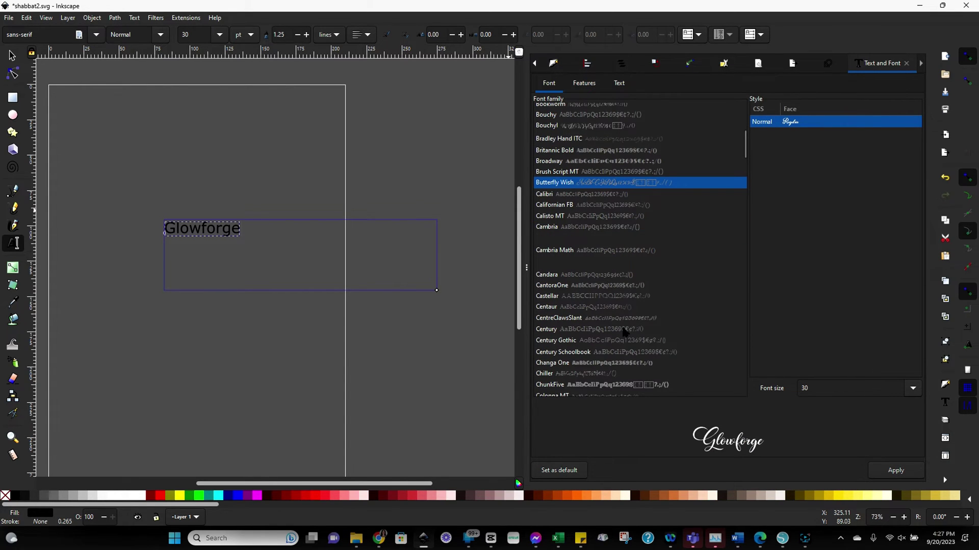
left_click(599, 385)
scroll(615, 330, "down", 3)
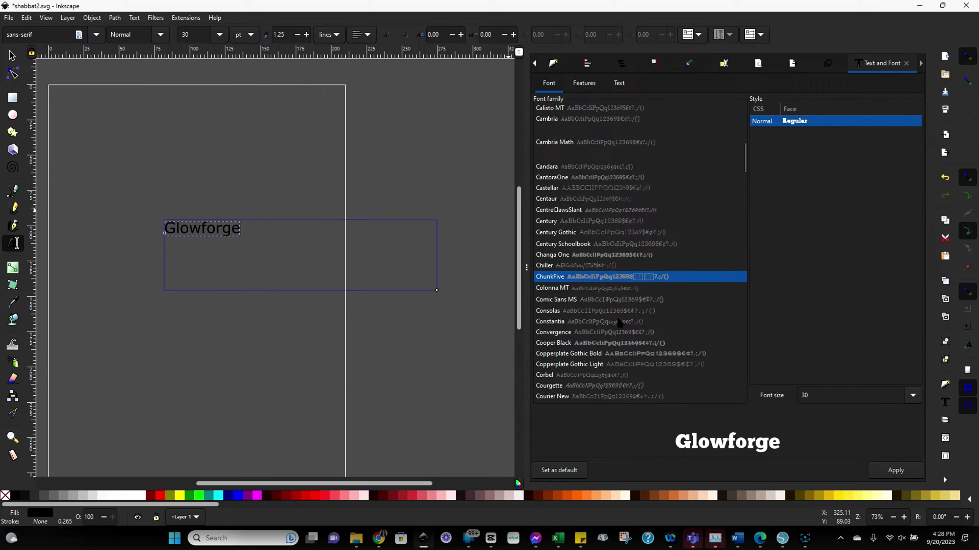
scroll(618, 322, "down", 2)
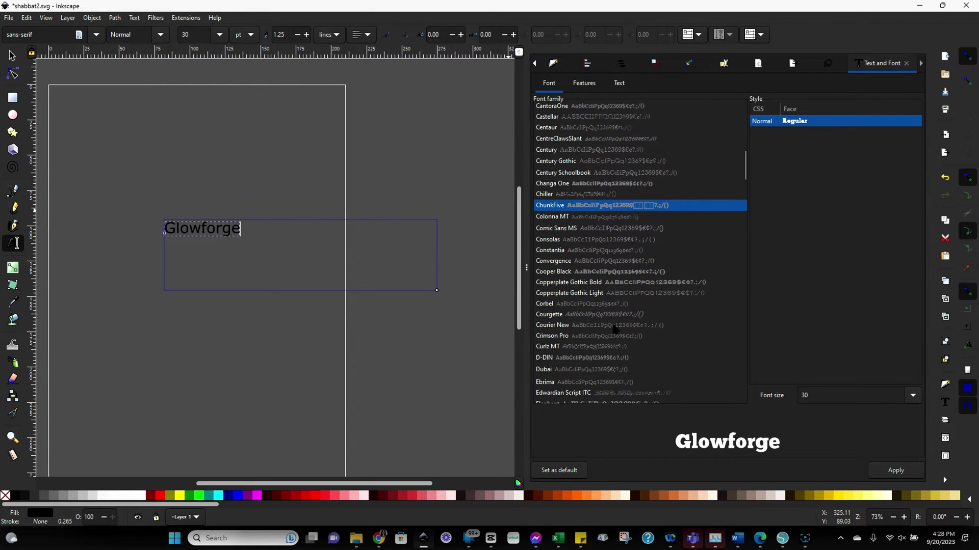
left_click(575, 304)
left_click(591, 346)
scroll(591, 356, "down", 2)
Step: Apply Enchanting Script Font to the Glowforge text
key("Down")
key("Down")
key("Down")
key("Down")
key("Down")
key("Down")
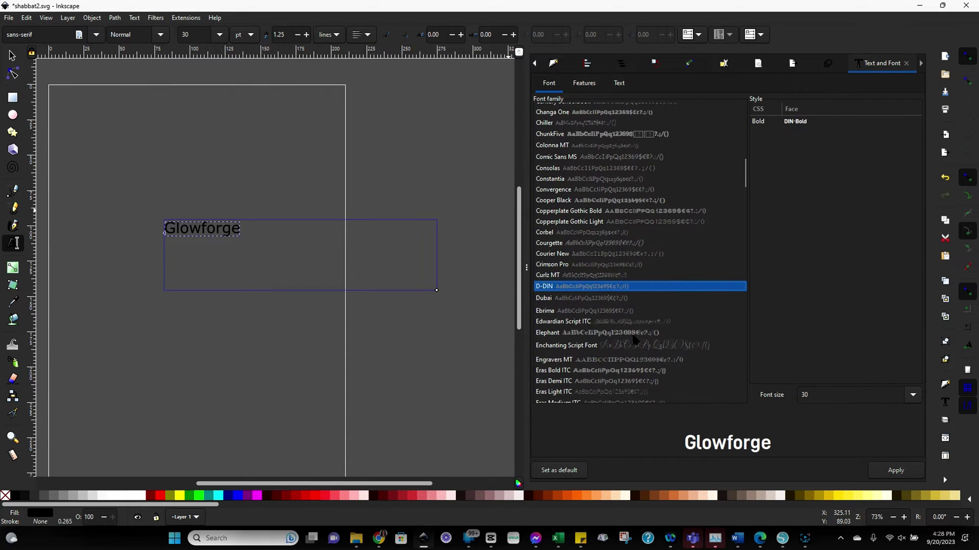
key("Up")
key("Up")
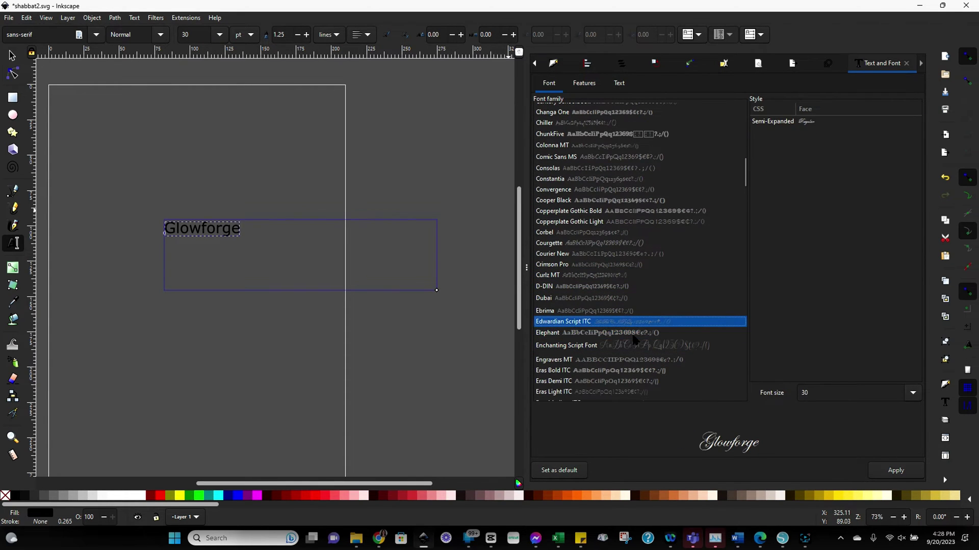
key("Down")
key("Down")
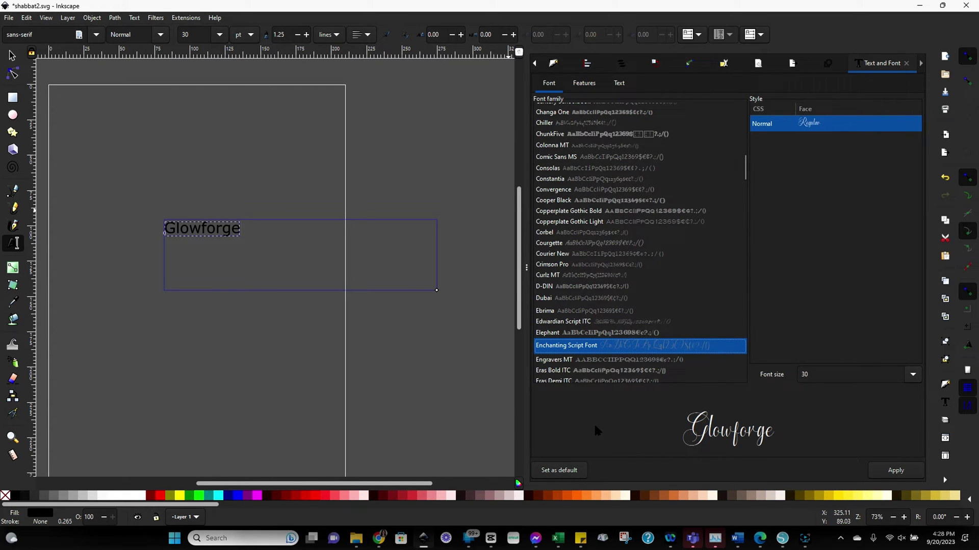
left_click(898, 472)
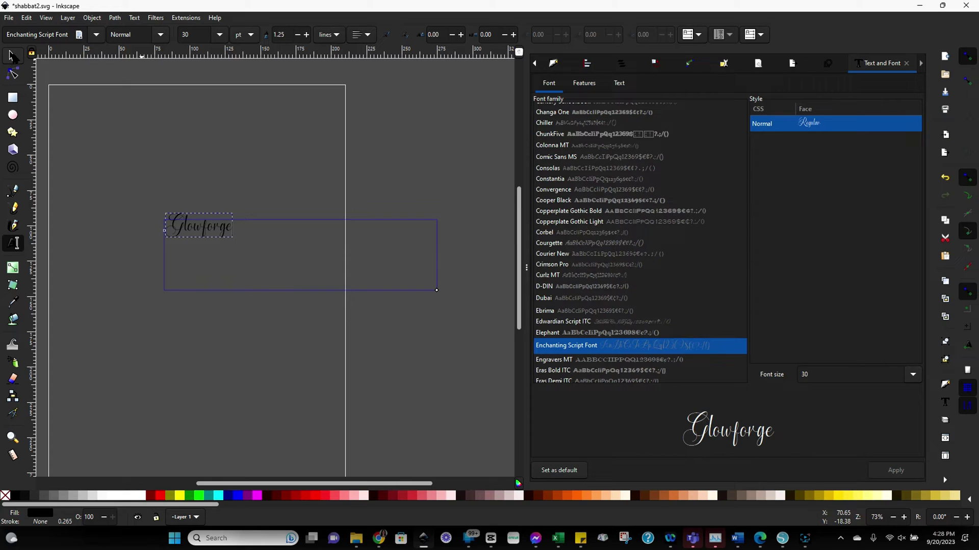
Step: Convert the Glowforge text into letter outline paths with Path > Object to Path
left_click(13, 56)
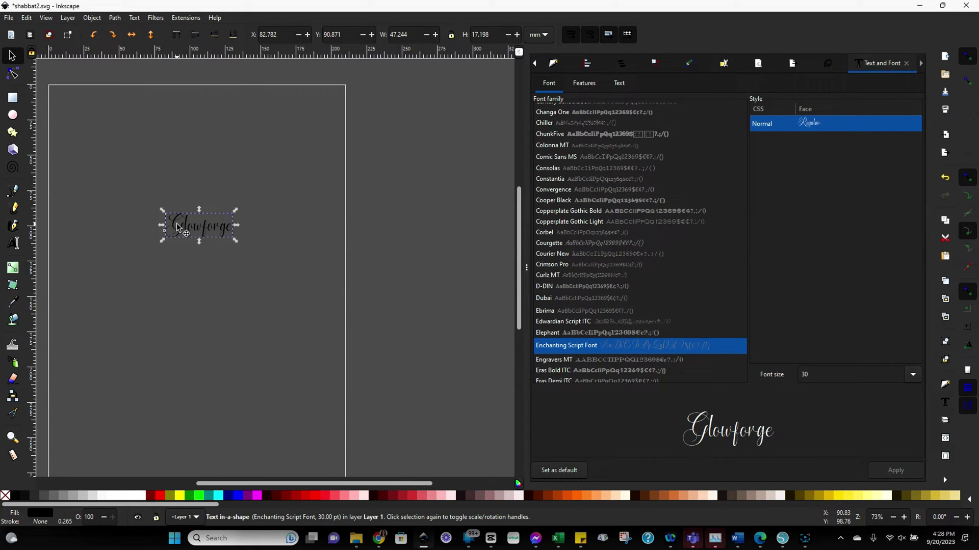
left_click(114, 18)
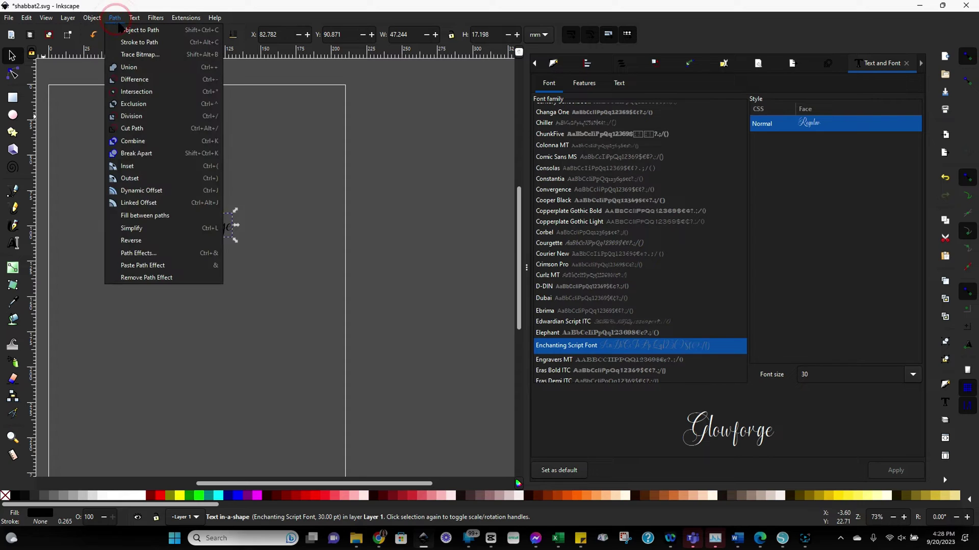
left_click(128, 32)
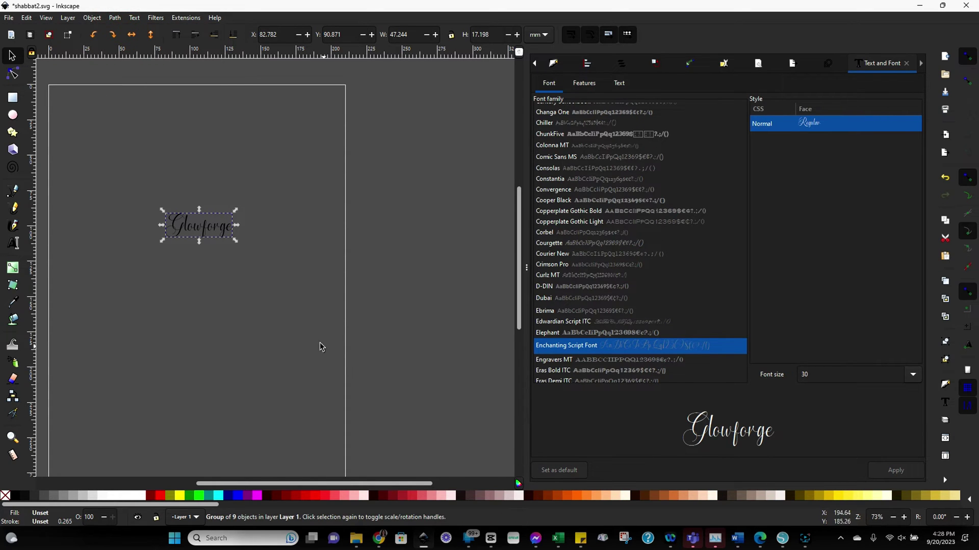
left_click(268, 280)
left_click(206, 230)
Step: Inspect the nodes of the letter G with the Node tool
left_click(13, 74)
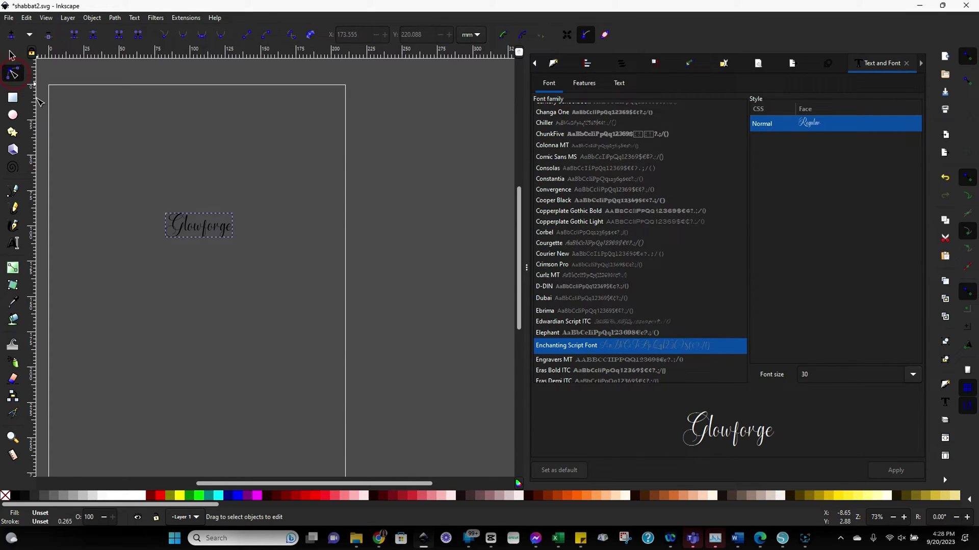
left_click(209, 230)
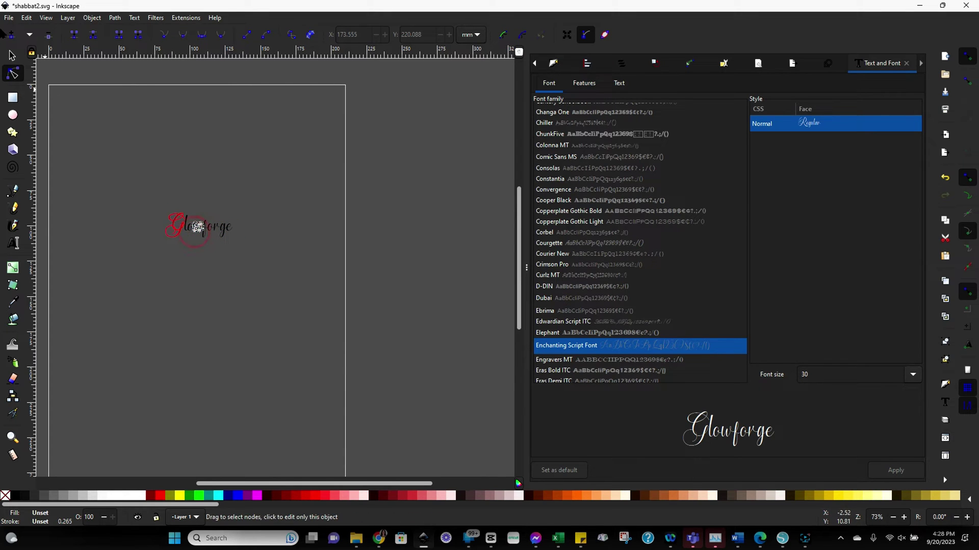
left_click(13, 55)
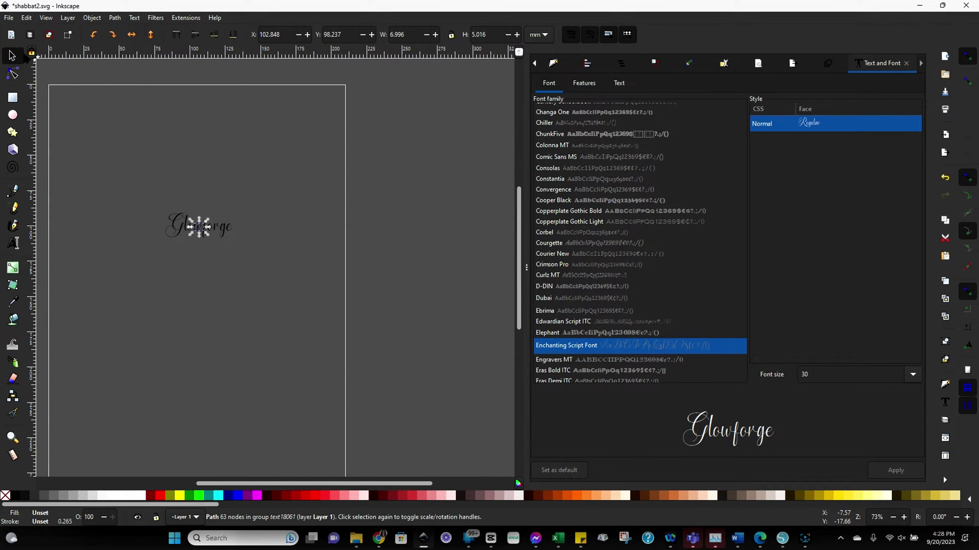
Step: Scale the Glowforge group up to about 202 × 73.6 mm
left_click_drag(131, 185, 235, 246)
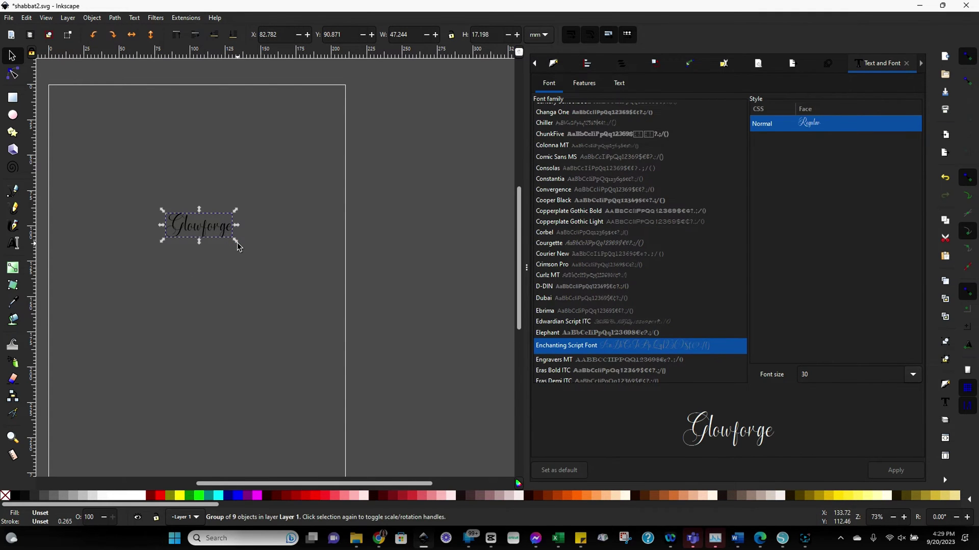
left_click(237, 247)
left_click_drag(237, 247, 456, 407)
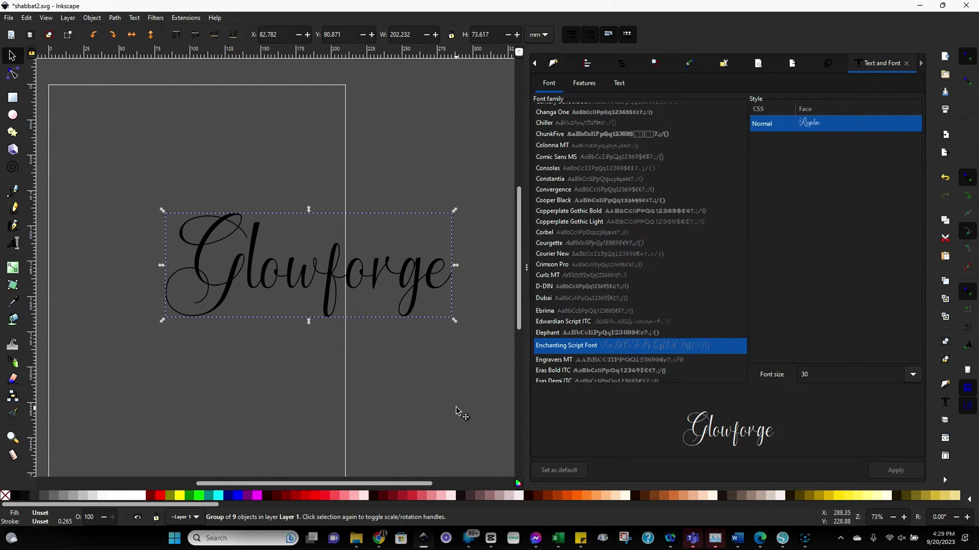
Step: Add an Offset live path effect to the Glowforge letter group
left_click(689, 65)
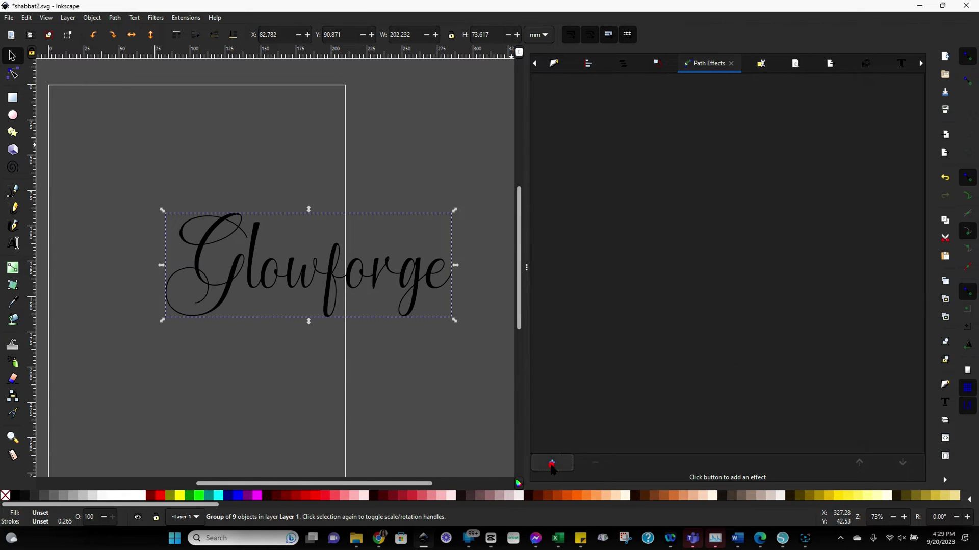
left_click(551, 464)
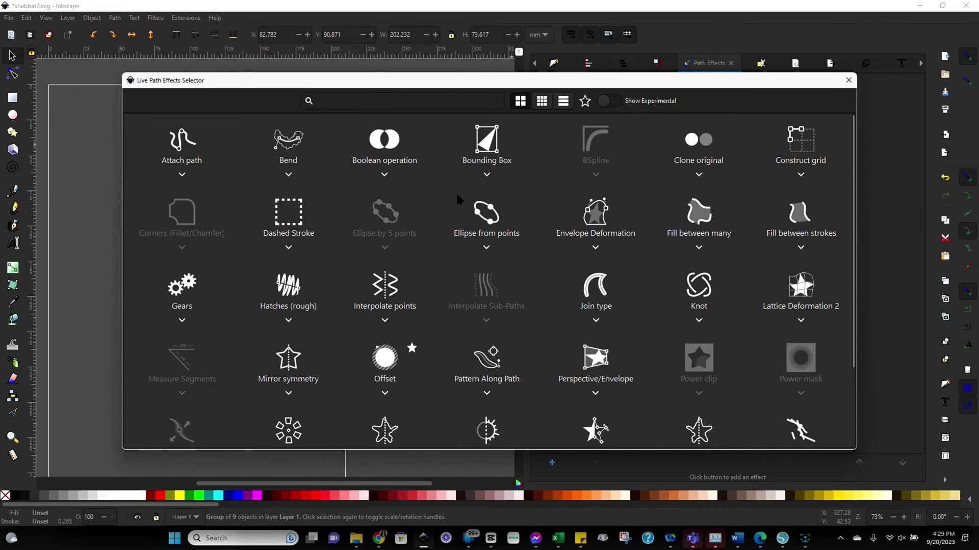
scroll(457, 198, "down", 3)
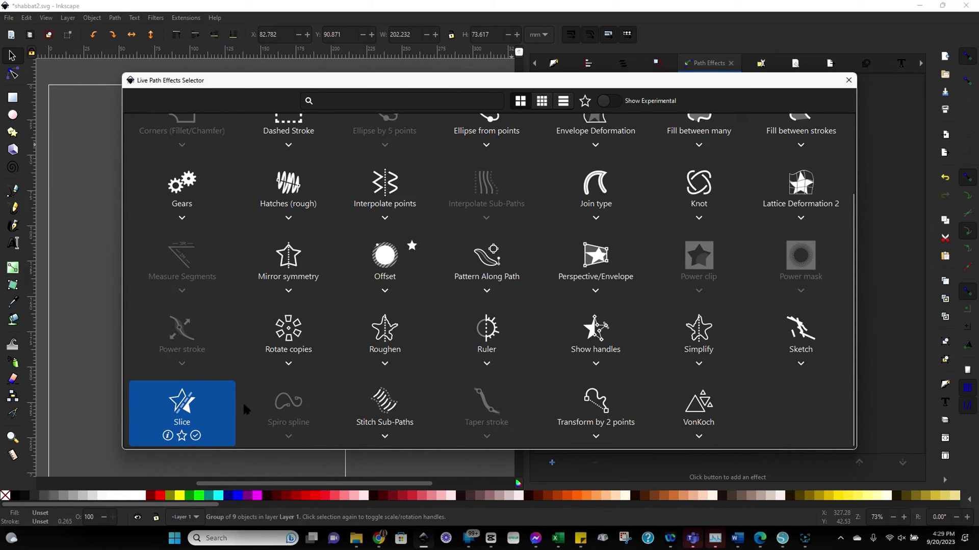
left_click(385, 264)
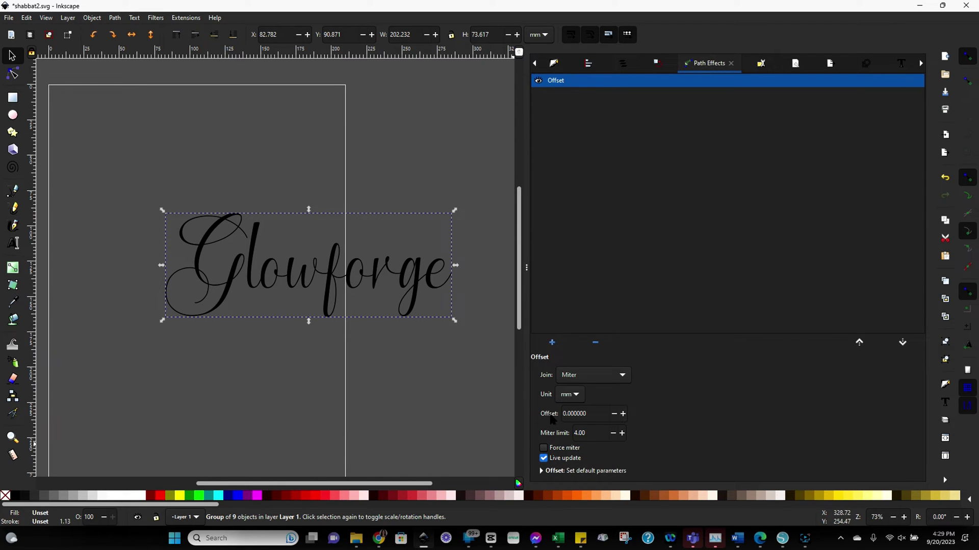
Step: Set the Offset effect to 0.9 mm, trying up to 1.4 mm first
left_click(623, 414)
left_click(623, 414)
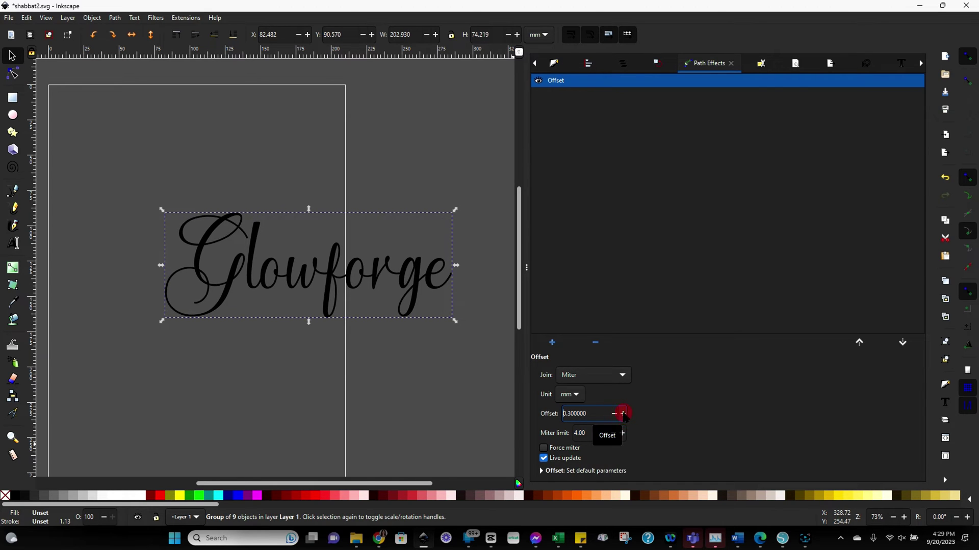
left_click(623, 414)
left_click(622, 414)
left_click(623, 414)
left_click(623, 413)
left_click(623, 414)
left_click(623, 414)
left_click(622, 414)
left_click(623, 413)
left_click(623, 414)
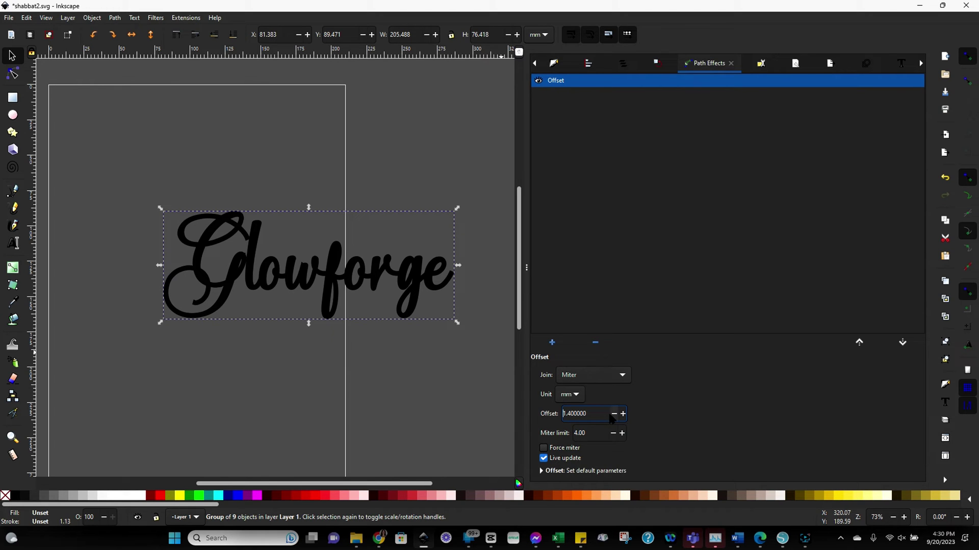
left_click(611, 414)
left_click(611, 415)
left_click(611, 415)
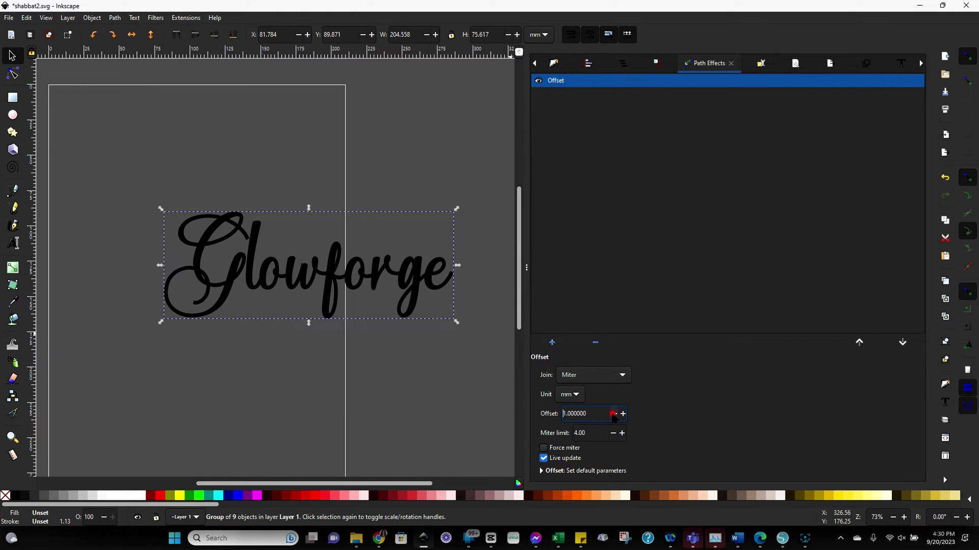
left_click(613, 415)
Step: Paste a copy of the thickened Glowforge word and move it below the original
left_click(395, 394)
key("ctrl+v")
left_click(336, 263)
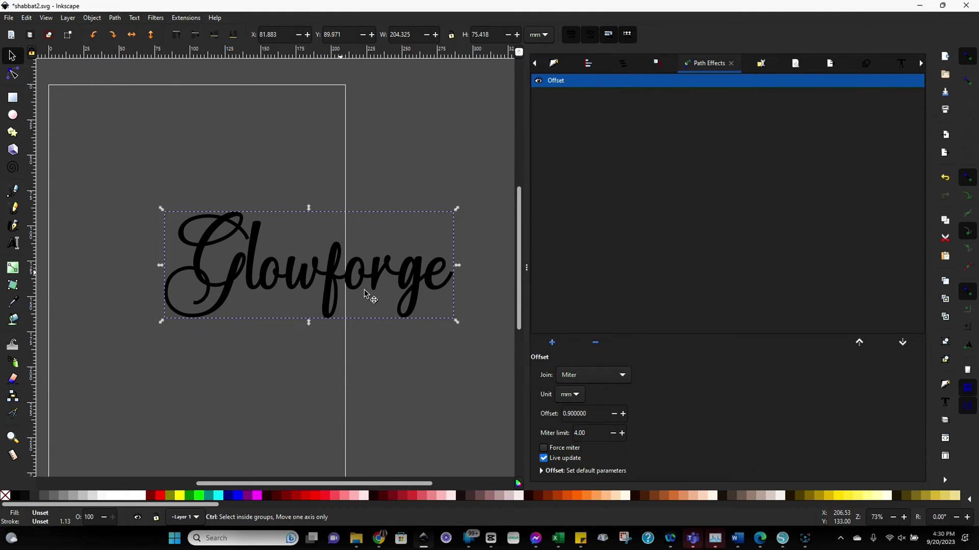
key("ctrl+v")
right_click(363, 319)
left_click(321, 408)
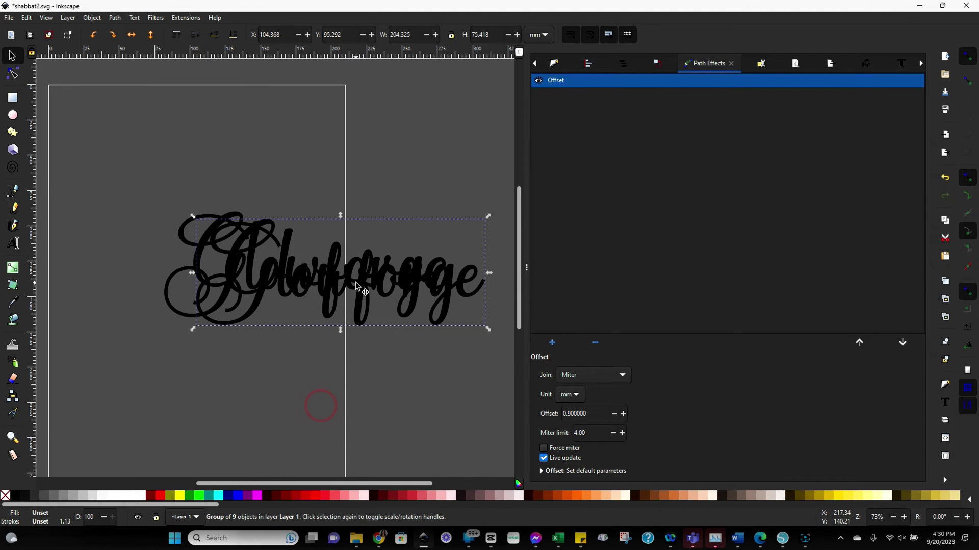
left_click_drag(356, 282, 329, 395)
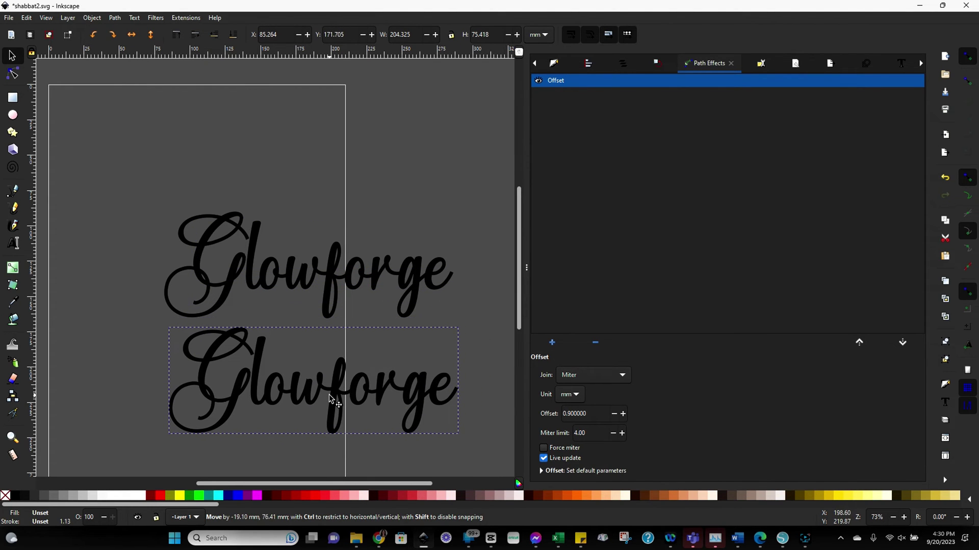
Step: Remove the Offset effect from the lower copy and nudge it slightly left
left_click(594, 342)
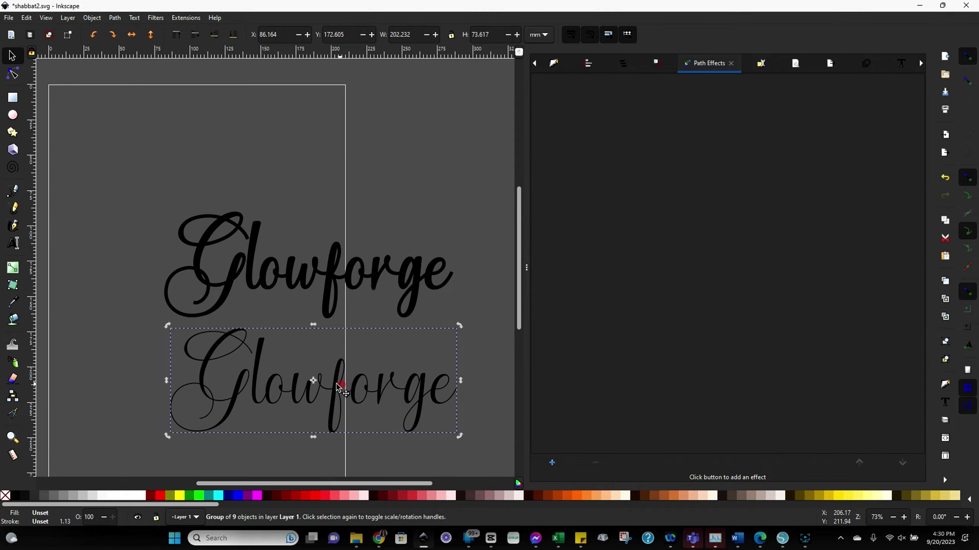
left_click_drag(341, 391, 325, 385)
left_click(494, 429)
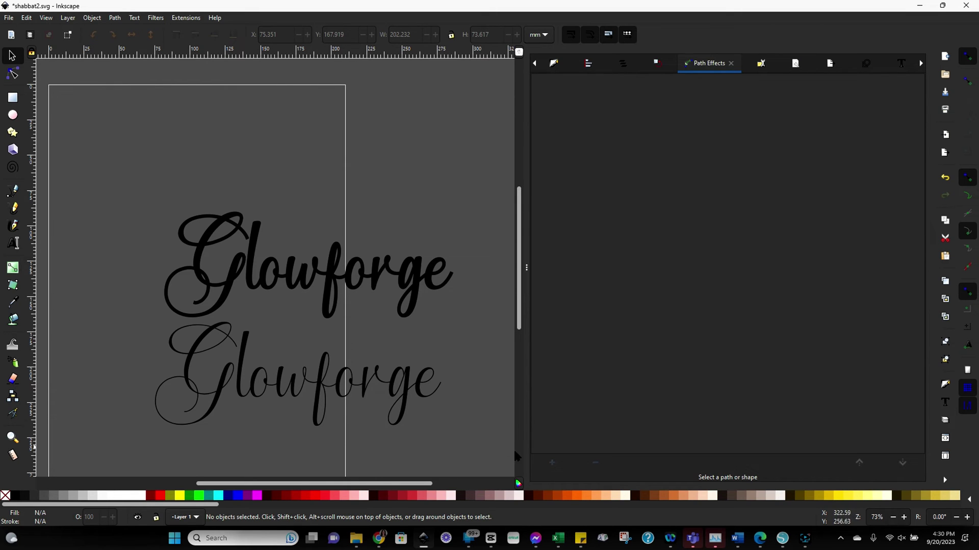
Step: Delete the thin lower copy and save shabbat2.svg
left_click(324, 278)
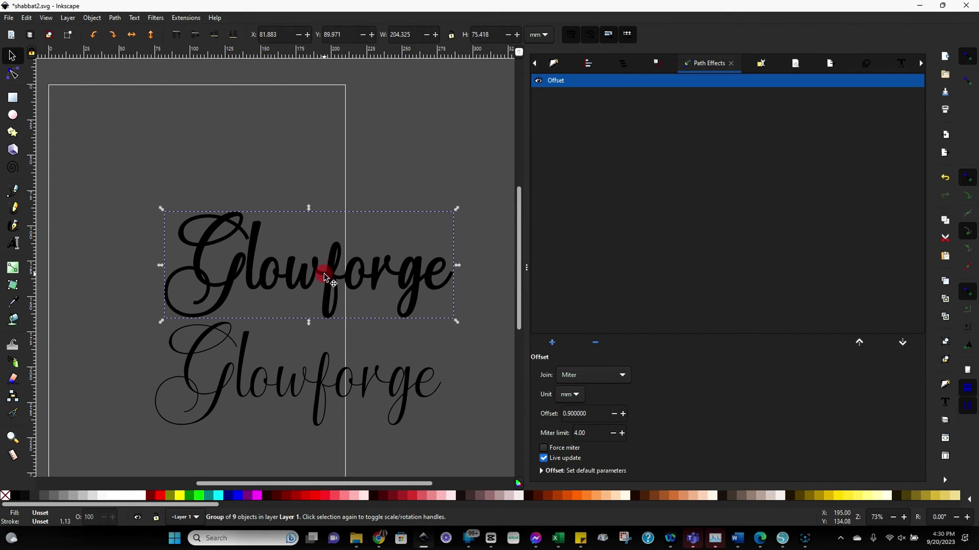
left_click(345, 391)
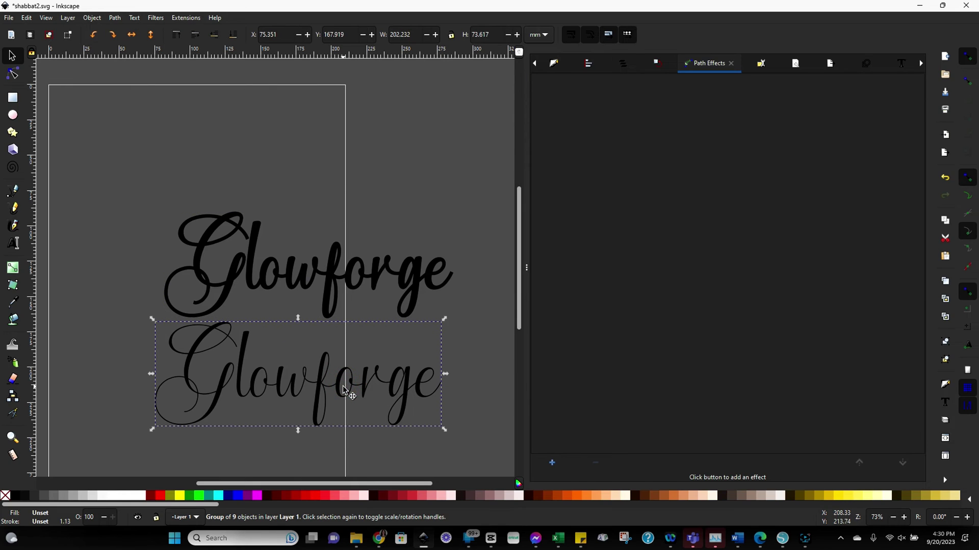
key("Delete")
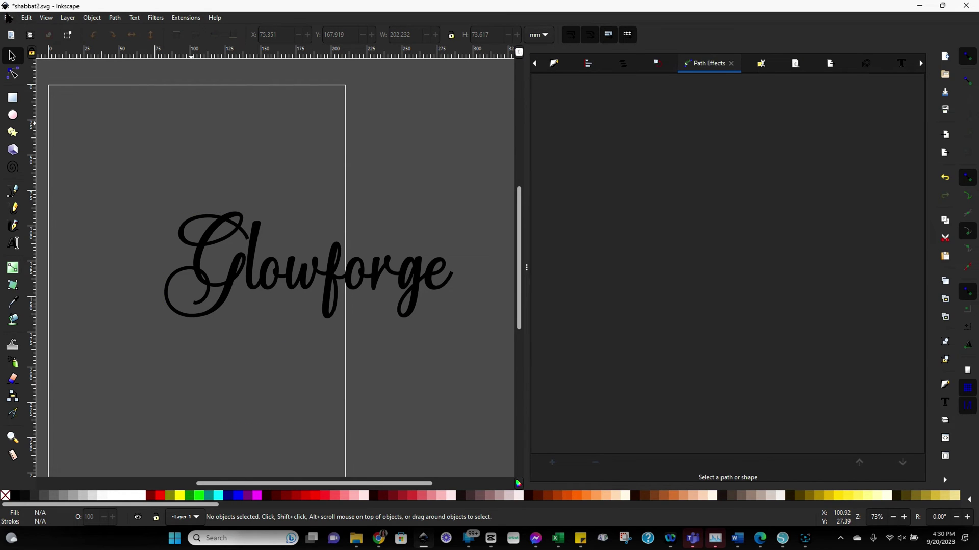
left_click(9, 17)
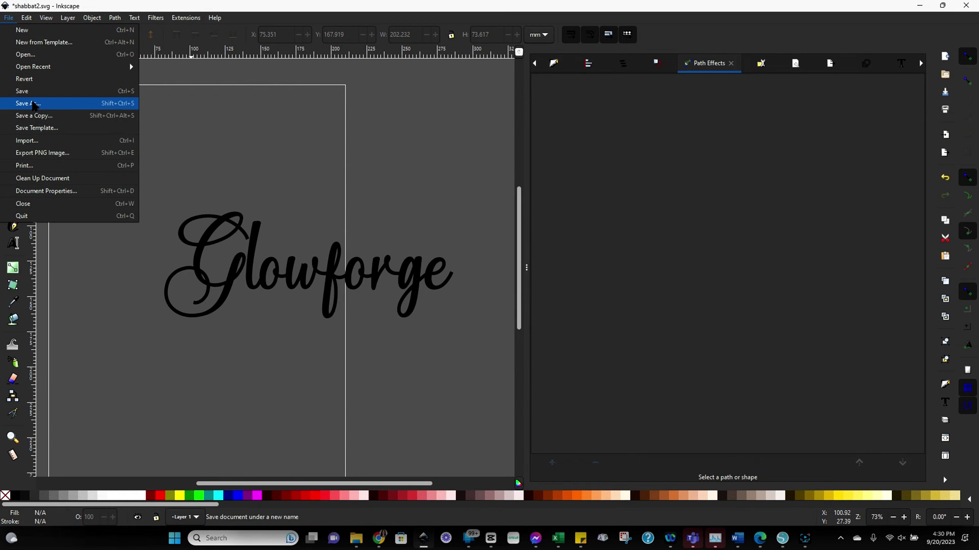
left_click(32, 92)
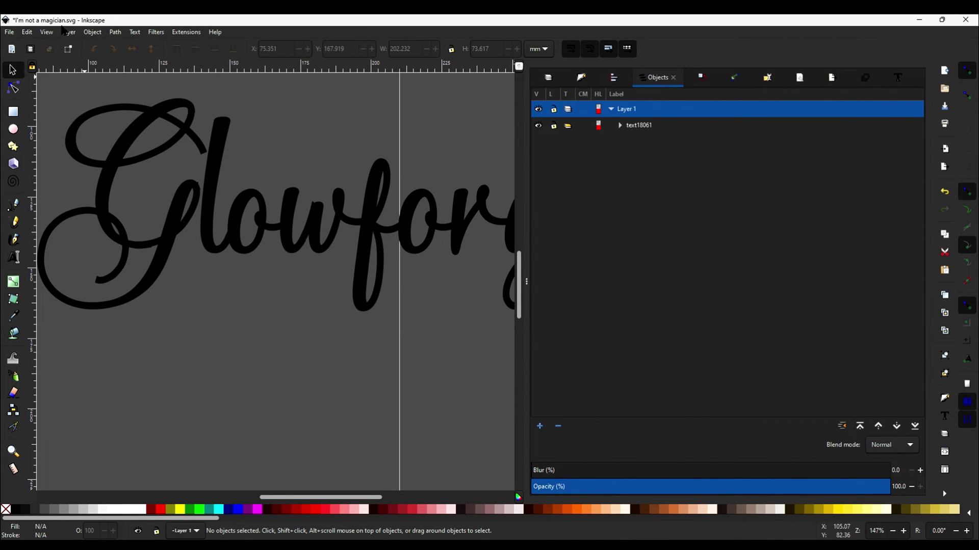
Step: Switch the canvas to Outline display mode so the Glowforge letters show as thin contours
left_click(49, 32)
mouse_move(56, 71)
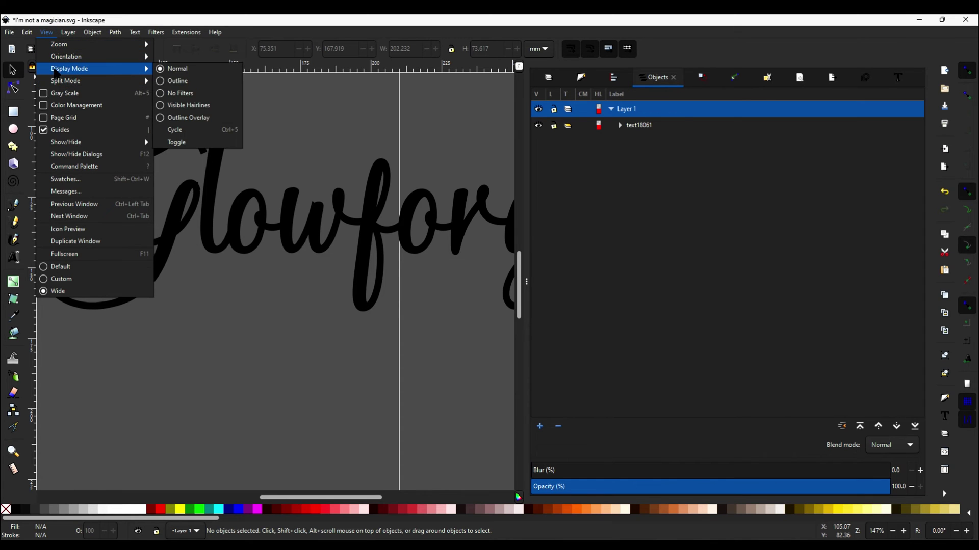
left_click(176, 82)
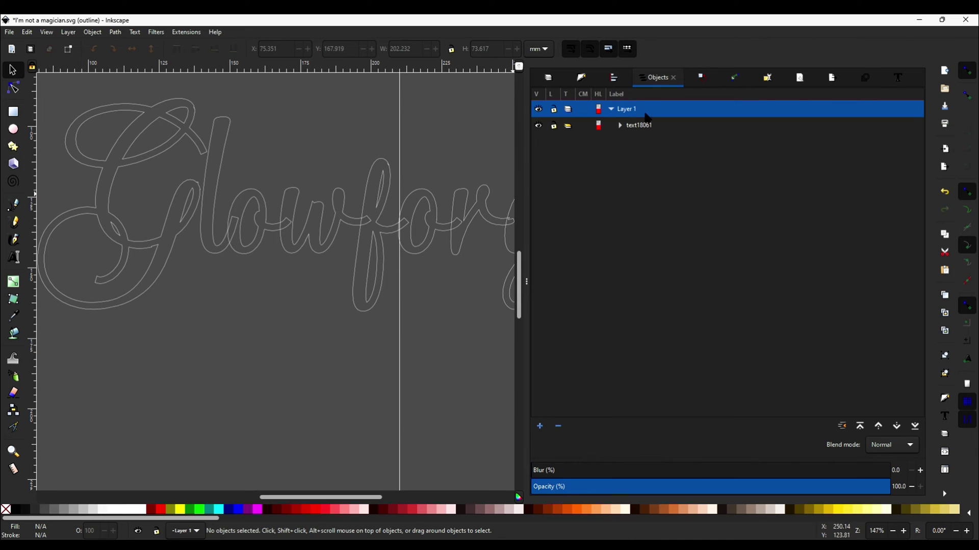
Step: Expand text18061 in the Objects panel to list its letter paths
left_click(621, 126)
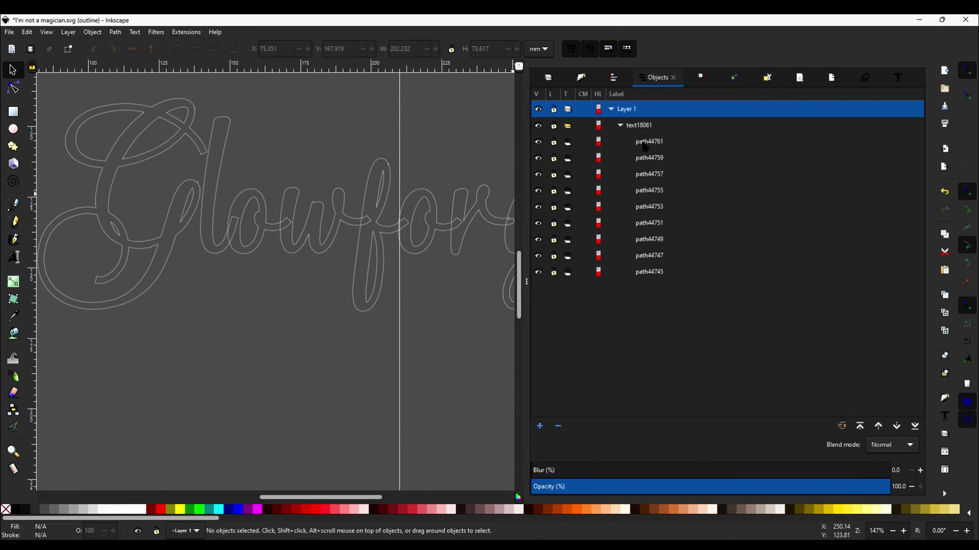
left_click(657, 78)
left_click(653, 81)
left_click(621, 125)
left_click(621, 125)
left_click(620, 125)
left_click(620, 125)
Step: Select all nine letter paths, from path44761 through path44745
left_click(640, 144)
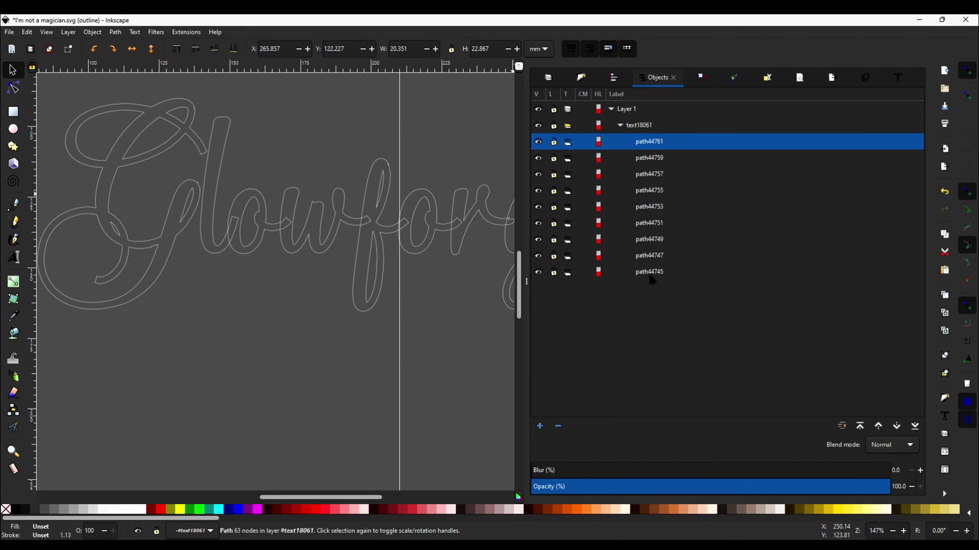
left_click(649, 276, "shift")
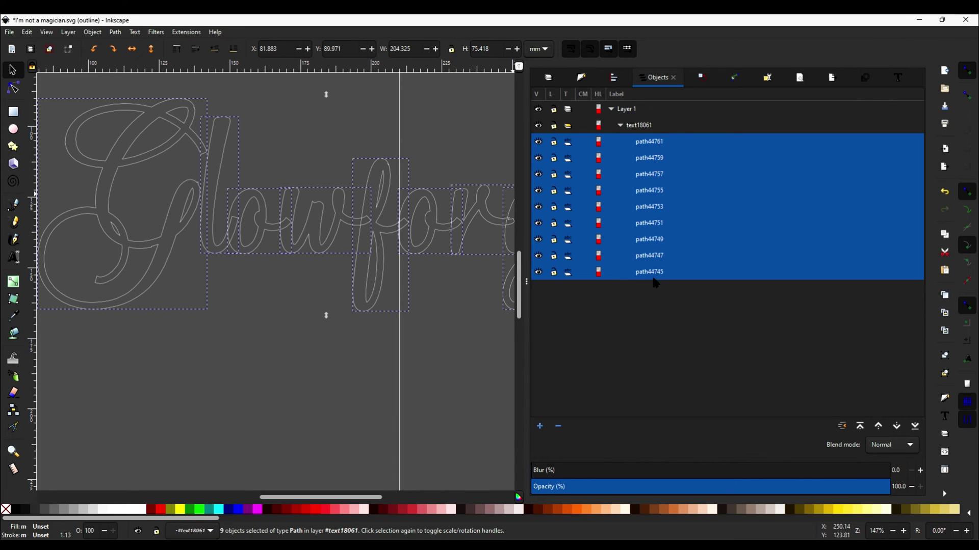
left_click(628, 126)
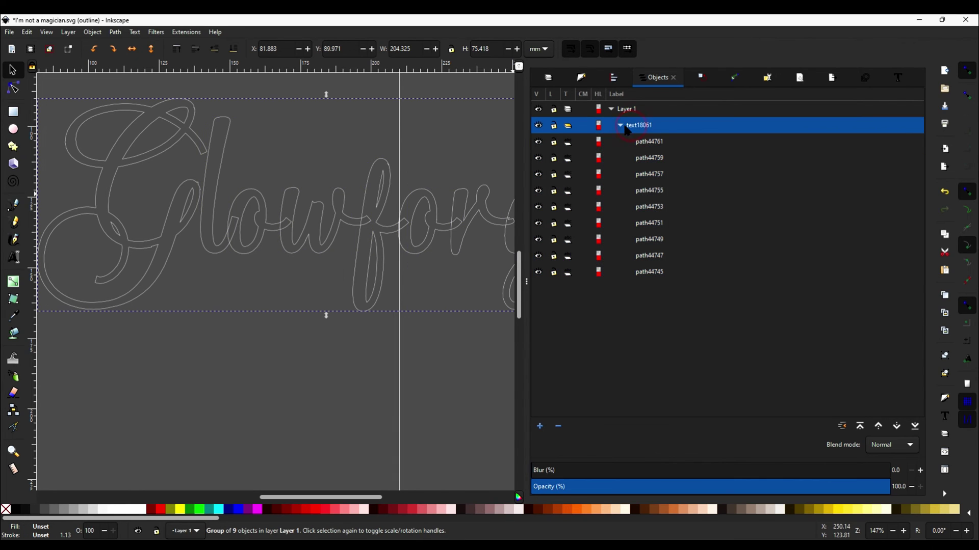
left_click(661, 143)
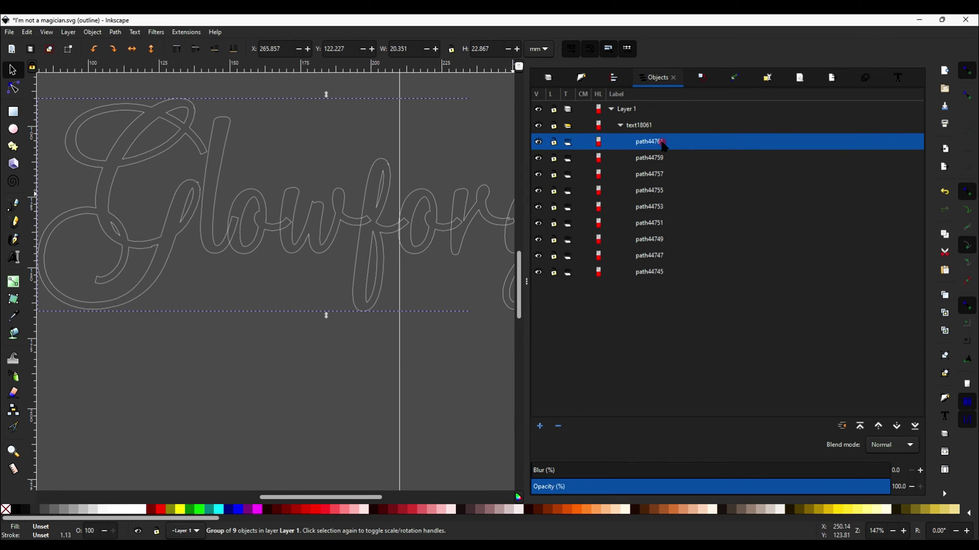
left_click(644, 274, "shift")
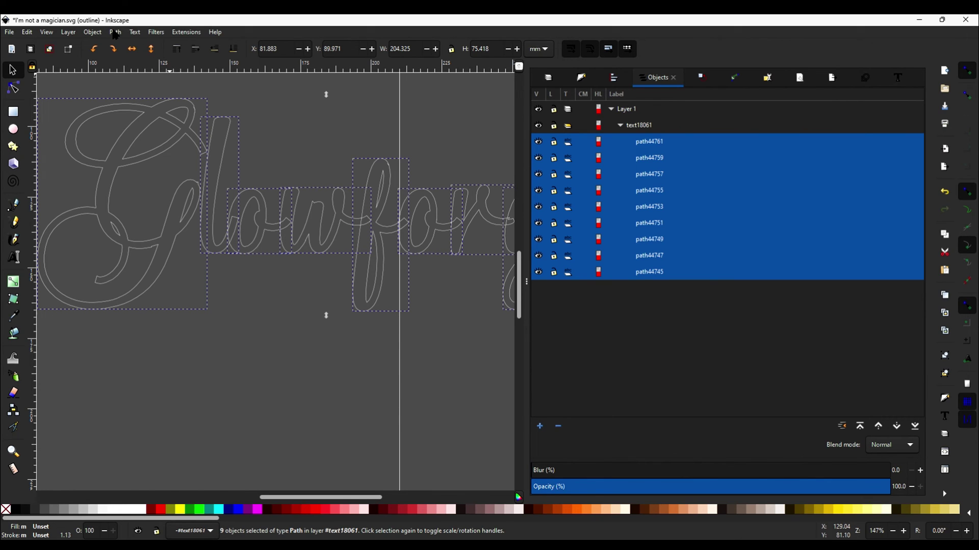
Step: Apply Path > Union to merge the nine letters into path44745 with 656 nodes
left_click(115, 32)
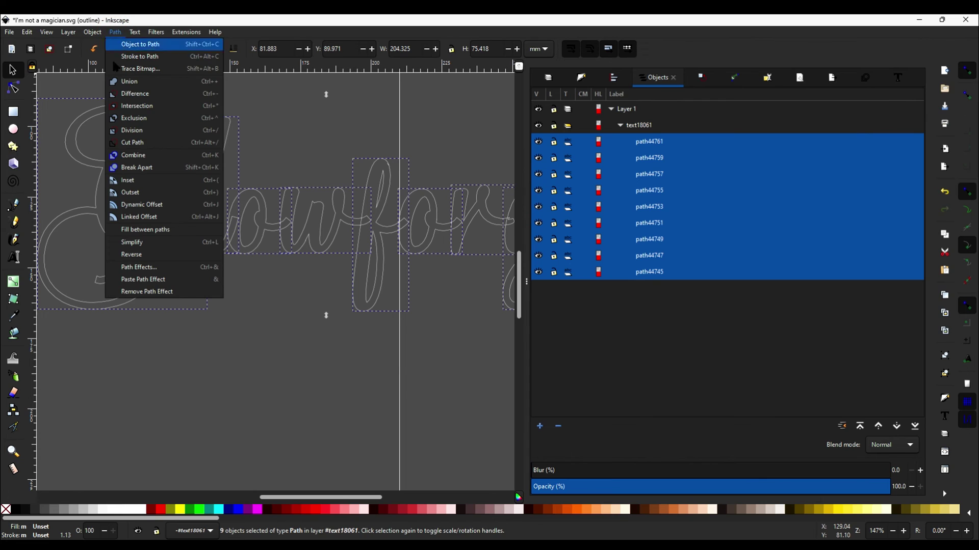
left_click(126, 83)
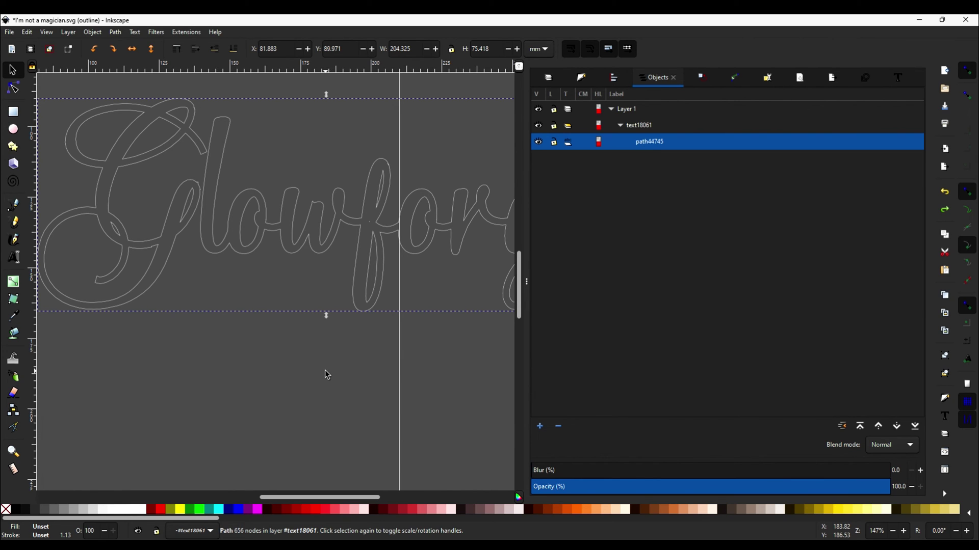
Step: Undo the union, delete the stray lower Glowforge copy, and reselect the letter group
left_click(293, 380)
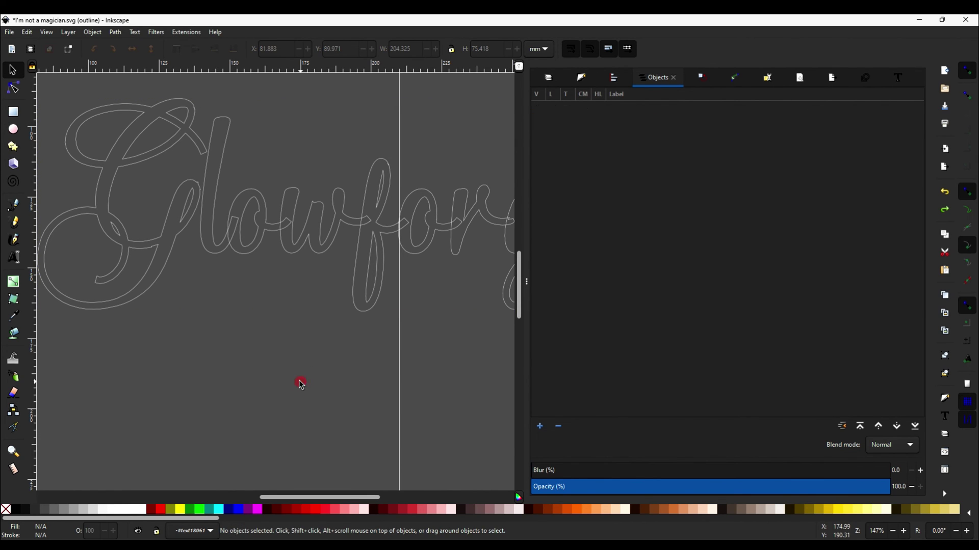
key("ctrl+z")
left_click(271, 452)
key("Delete")
left_click(265, 297)
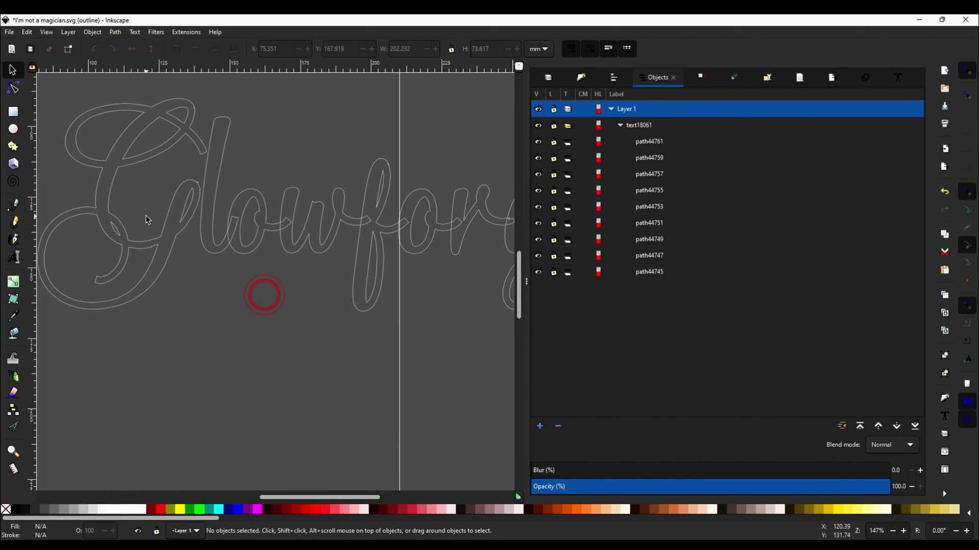
left_click(164, 237)
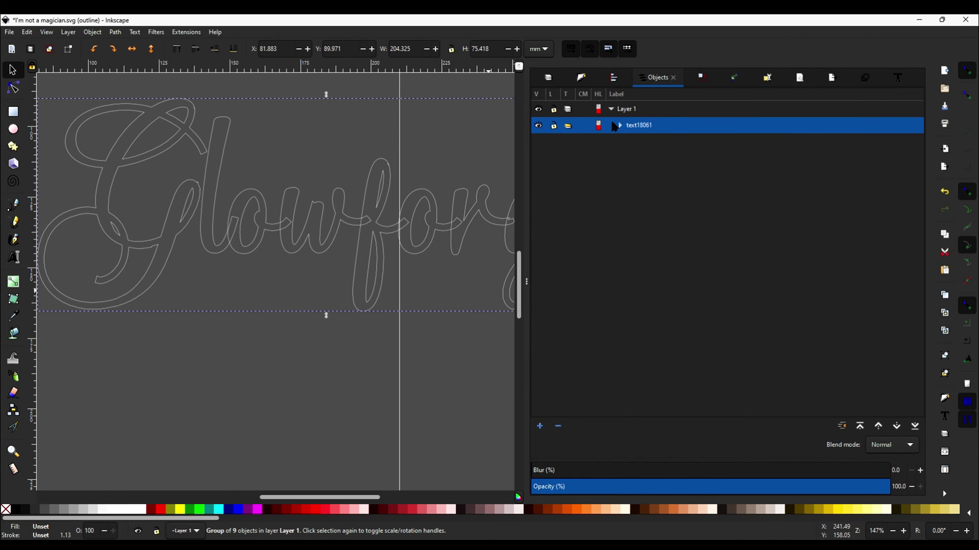
Step: Select the G path44745 and nudge it down-right to X 84.044, Y 93.756
left_click(619, 126)
left_click(647, 142)
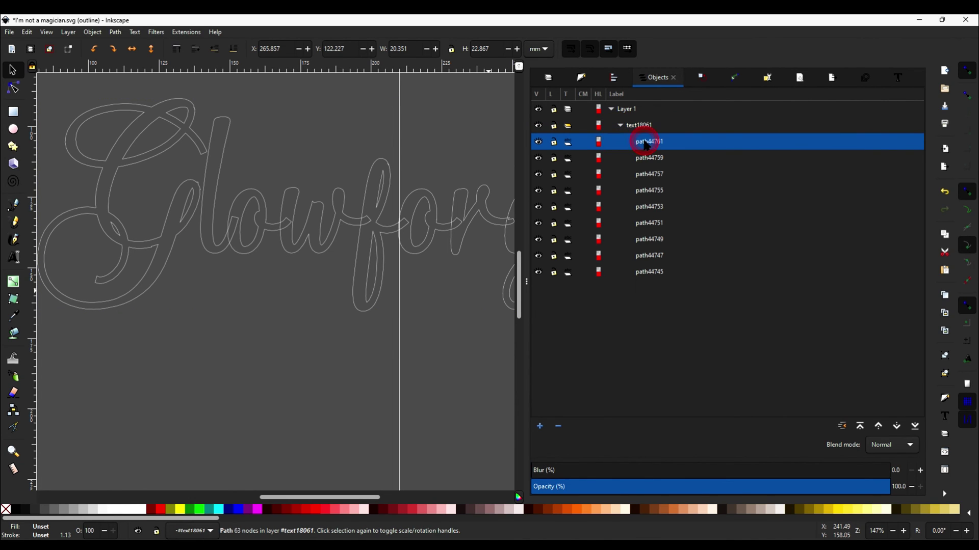
left_click(657, 158)
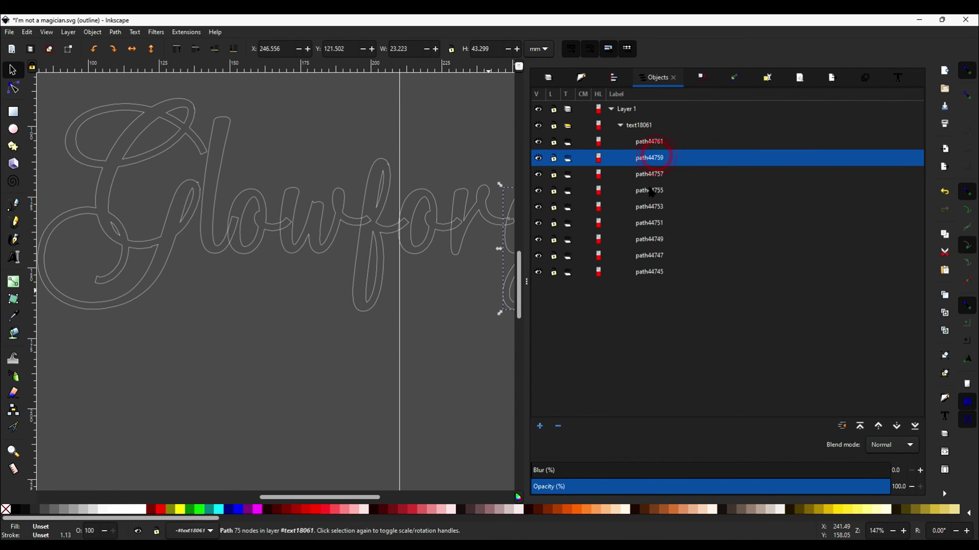
left_click(657, 190)
left_click(660, 273)
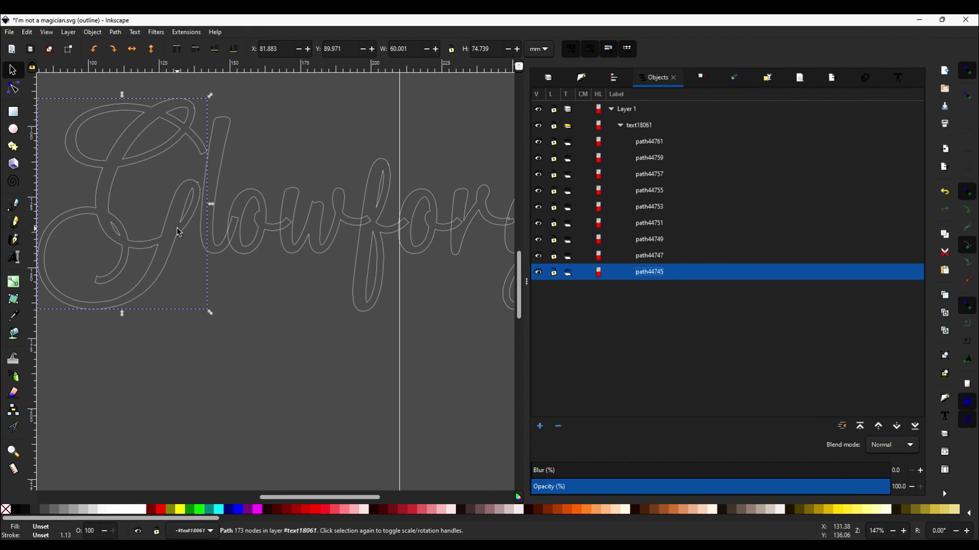
key("ctrl+z")
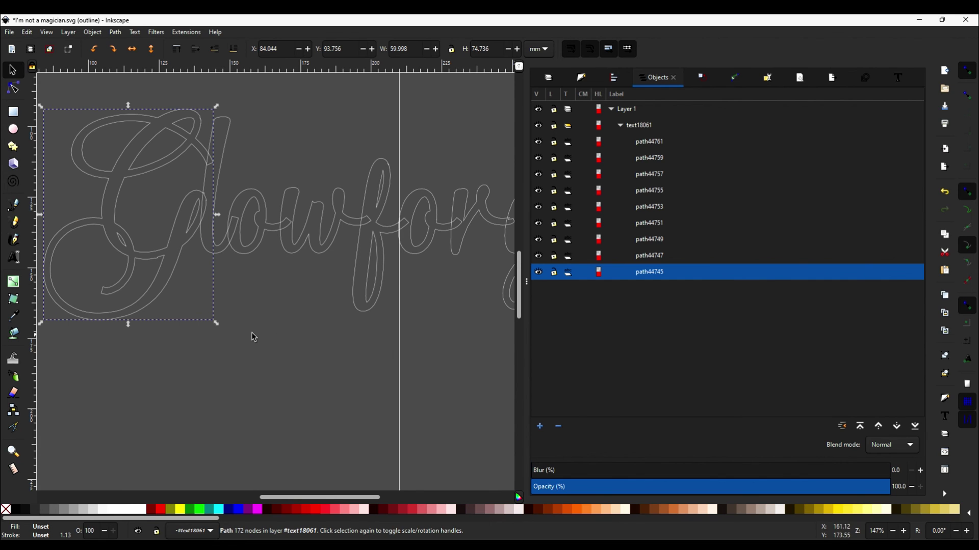
Step: Select path44745 through path44761 and union them into one 650-node path
left_click(288, 347)
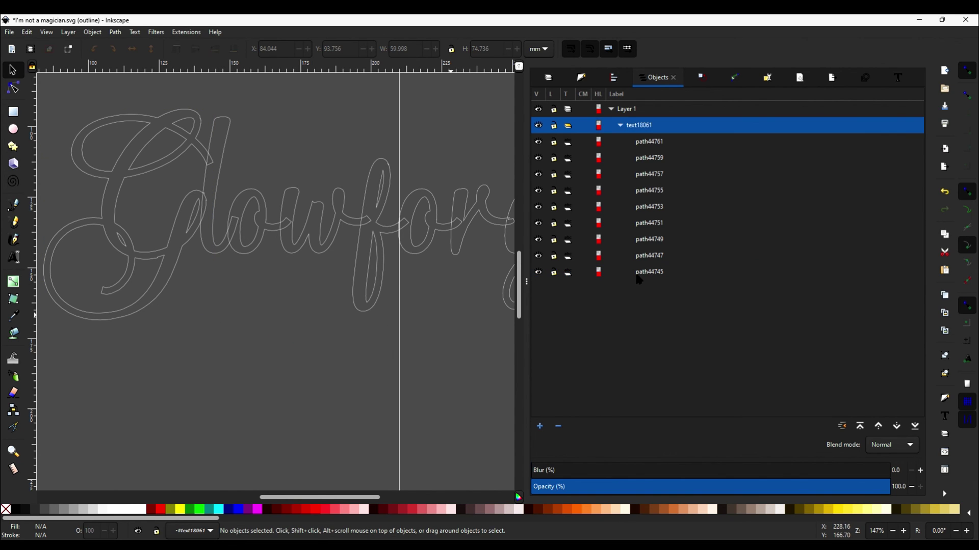
left_click(639, 273)
left_click(648, 143, "shift")
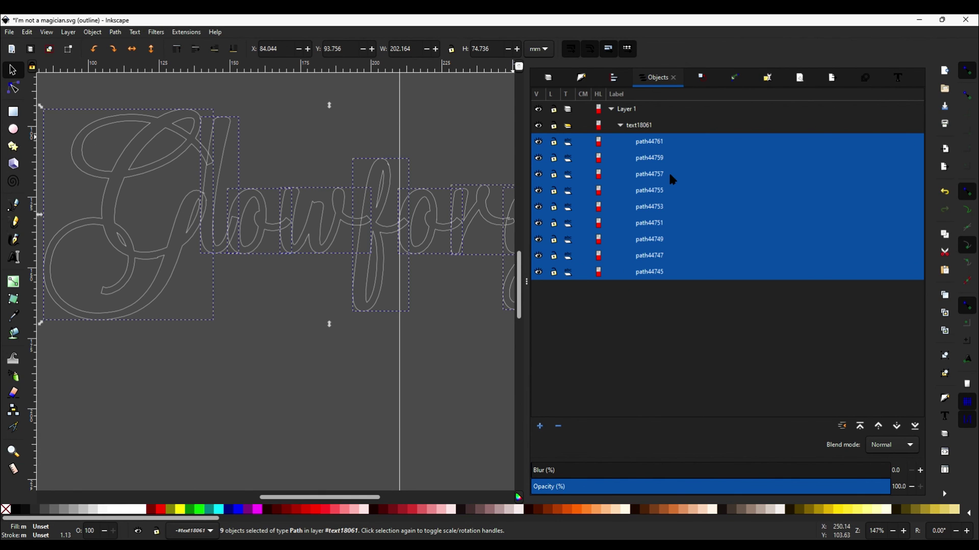
left_click(115, 33)
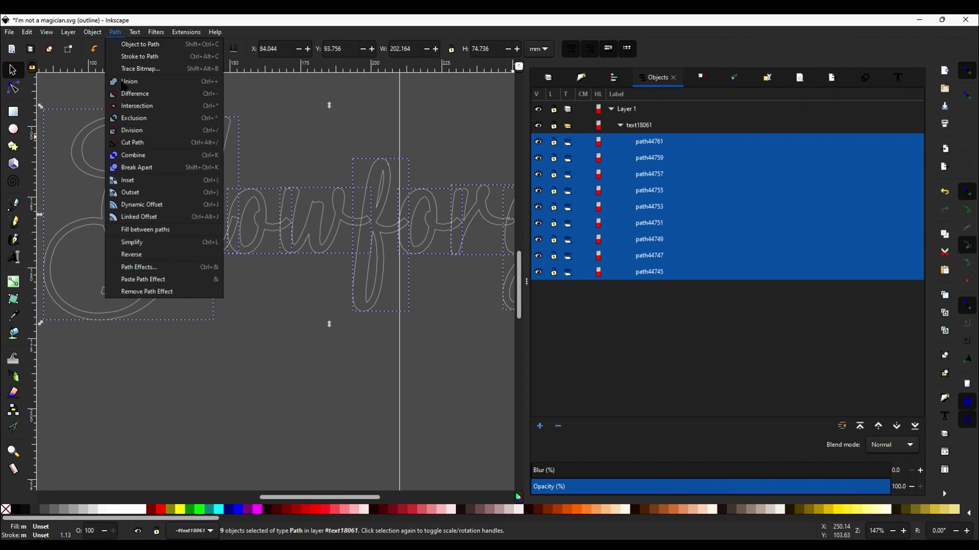
left_click(124, 82)
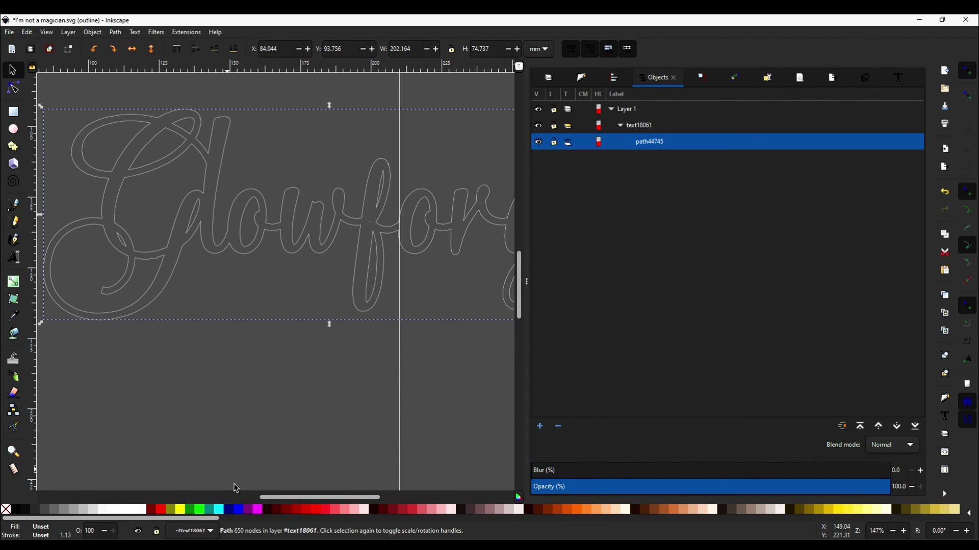
left_click_drag(266, 501, 297, 505)
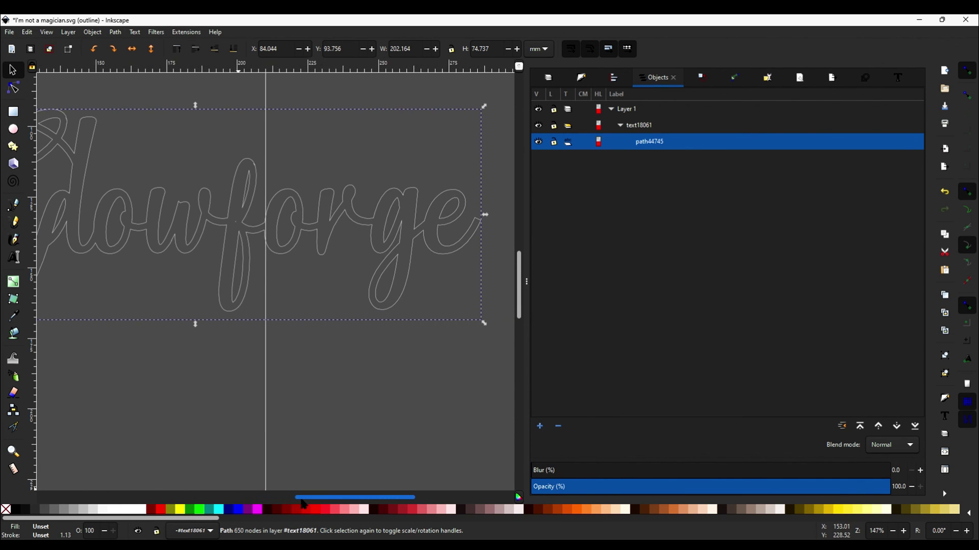
mouse_move(304, 501)
left_mouse_down()
mouse_move(317, 500)
mouse_move(292, 498)
mouse_move(323, 466)
left_mouse_up()
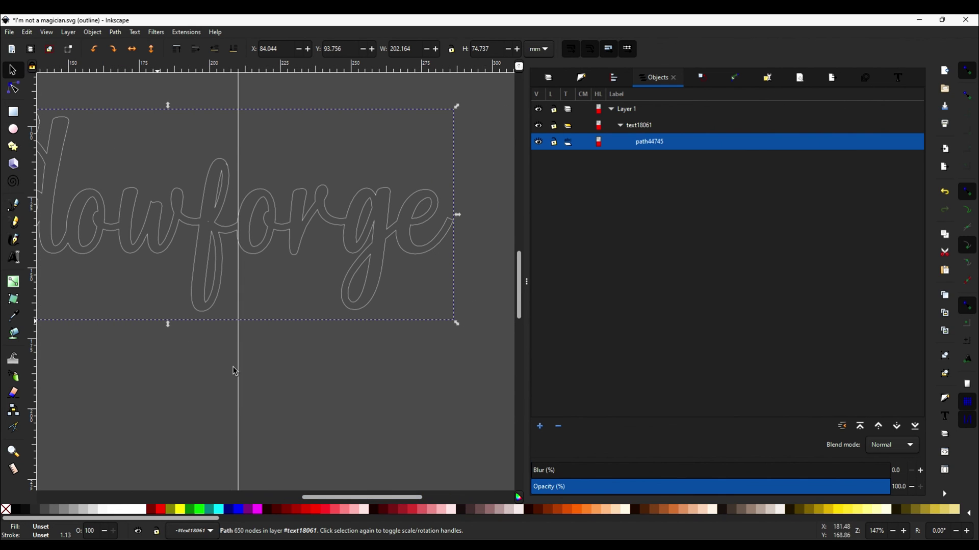
left_click_drag(347, 497, 295, 492)
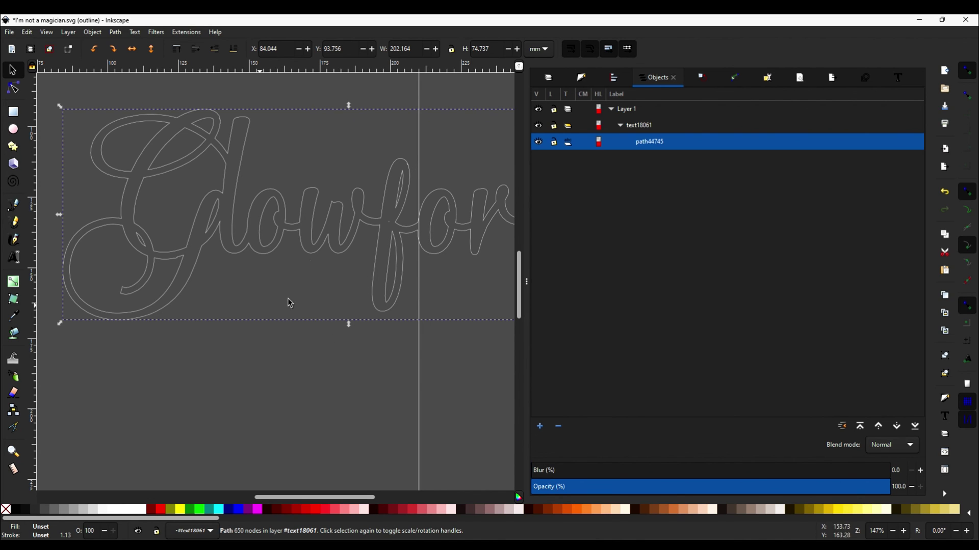
left_click(9, 32)
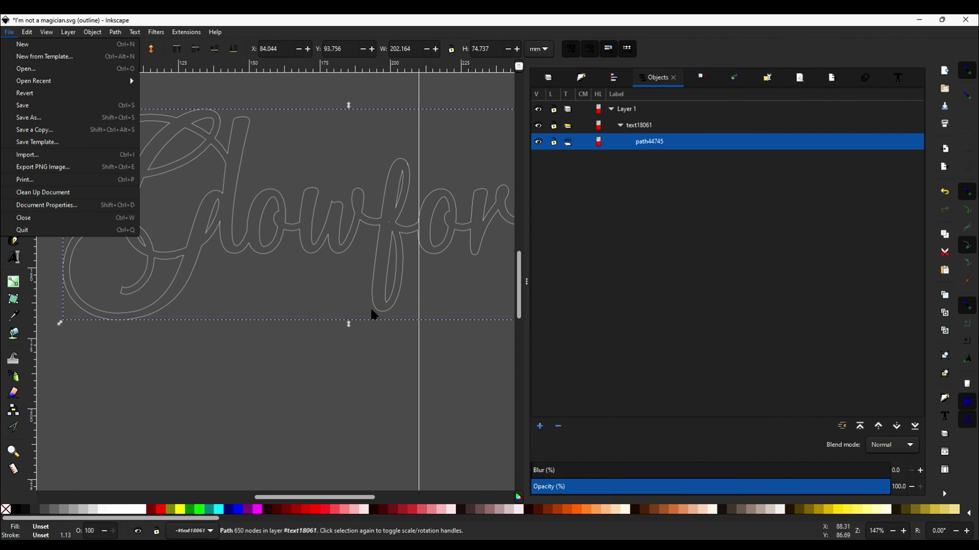
left_click(335, 422)
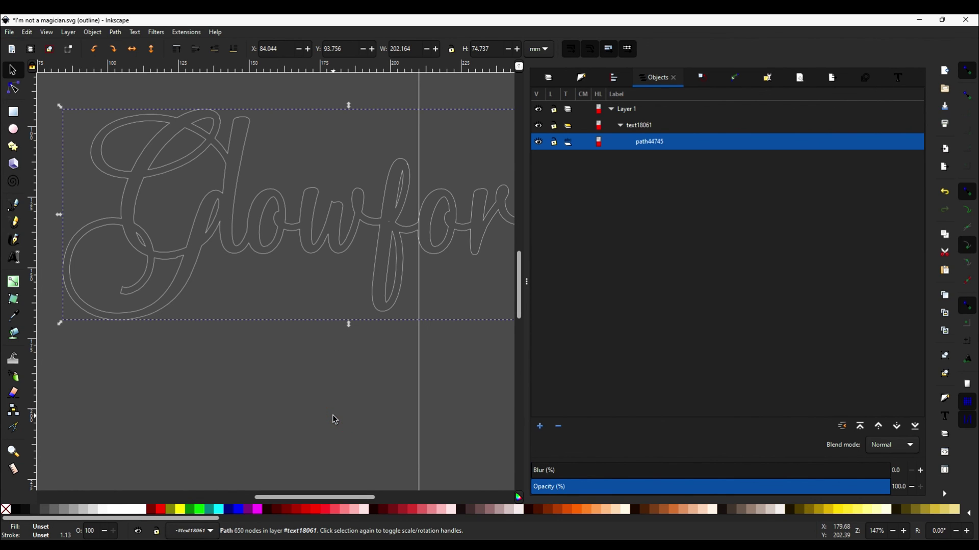